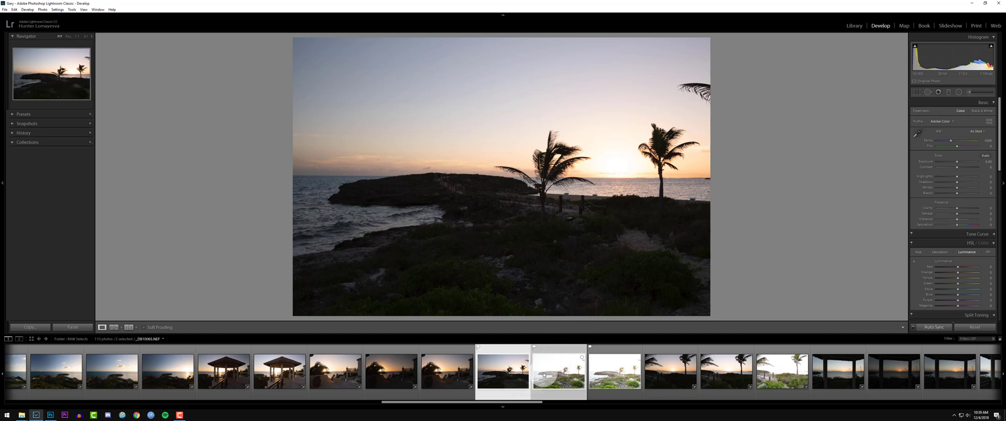
# For the bright exposure of the selected pair, turn on Remove Chromatic Aberration and Enable Profile Corrections.
pyautogui.click(553, 376)
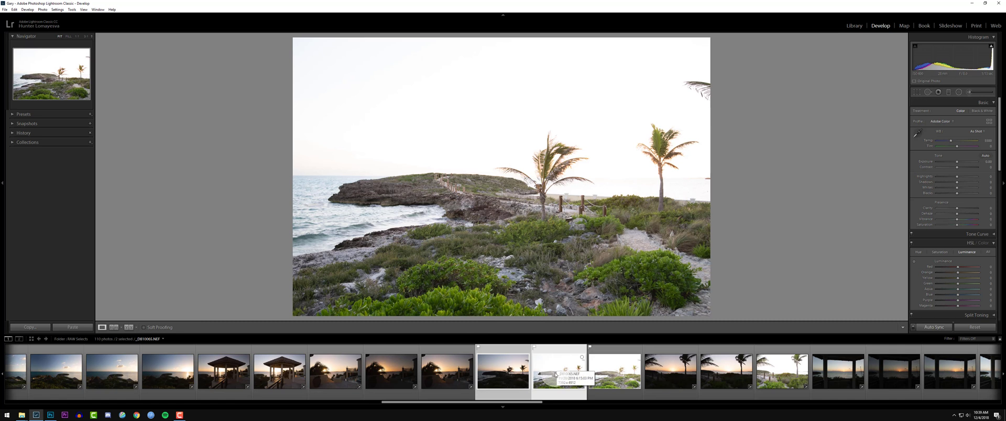
pyautogui.click(558, 319)
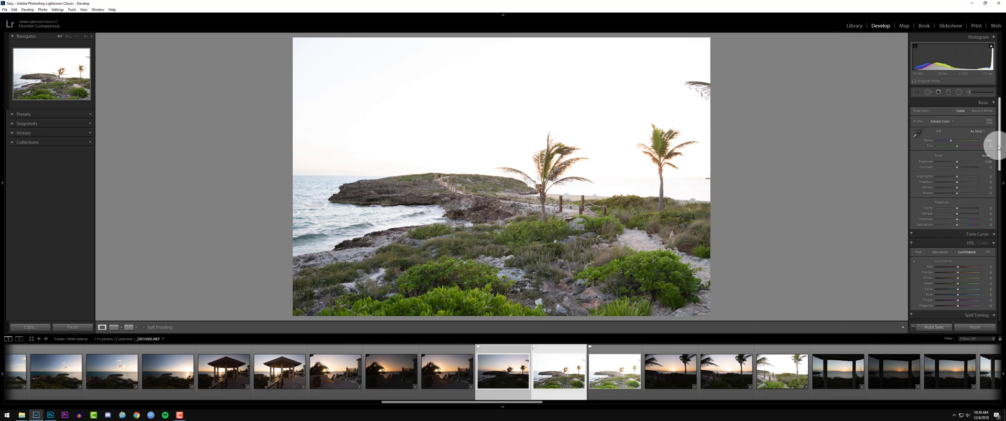
pyautogui.moveTo(998, 168); pyautogui.dragTo(998, 219)
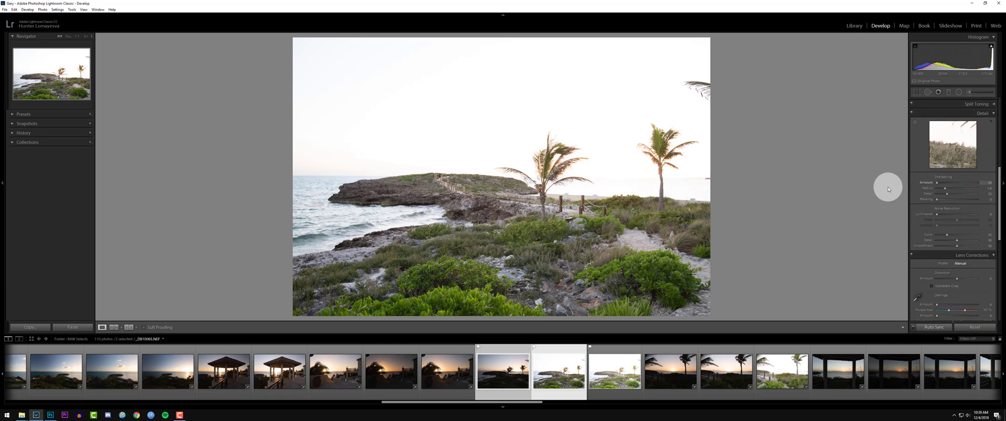
pyautogui.moveTo(995, 224); pyautogui.dragTo(993, 280)
pyautogui.click(937, 105)
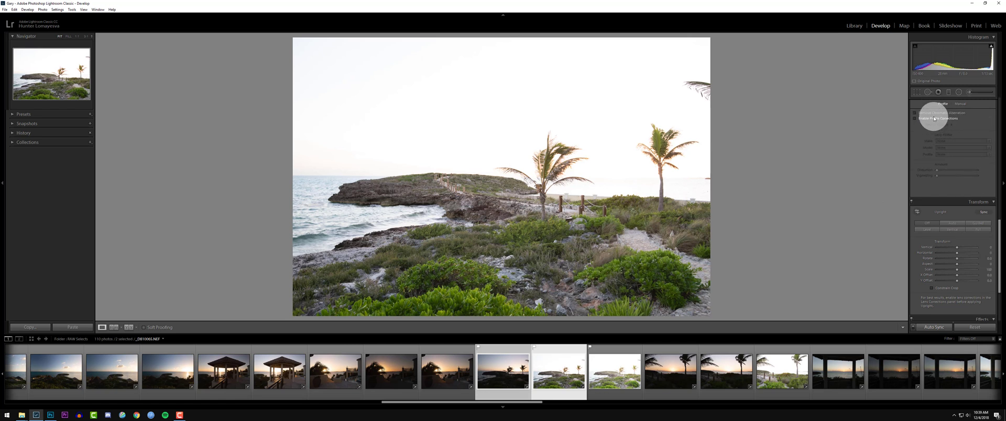
pyautogui.click(934, 119)
pyautogui.click(938, 112)
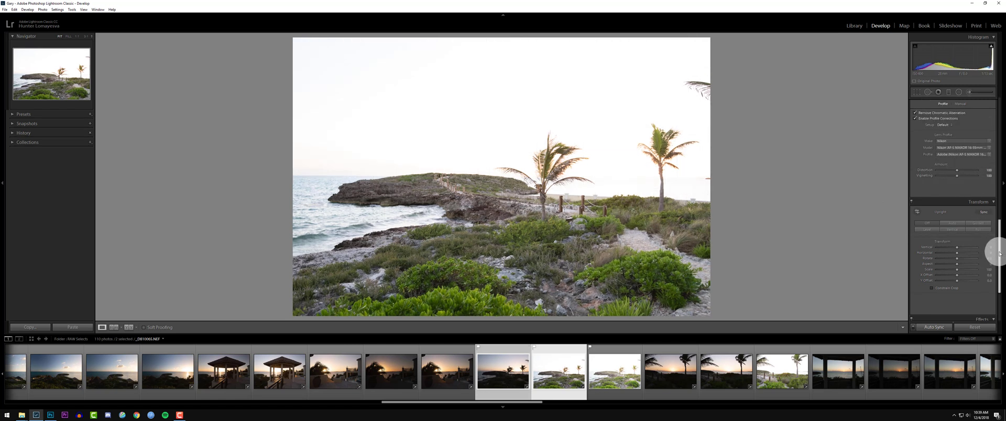
pyautogui.scroll(5, 996, 251)
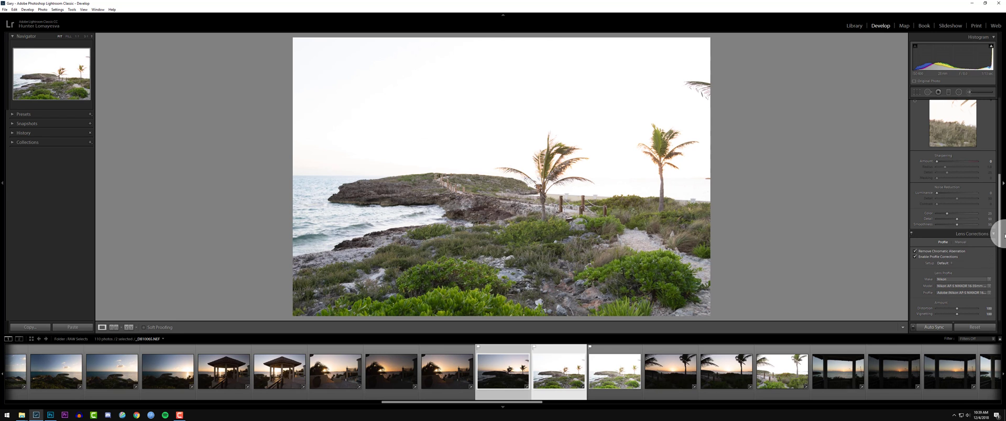
pyautogui.scroll(5, 1004, 236)
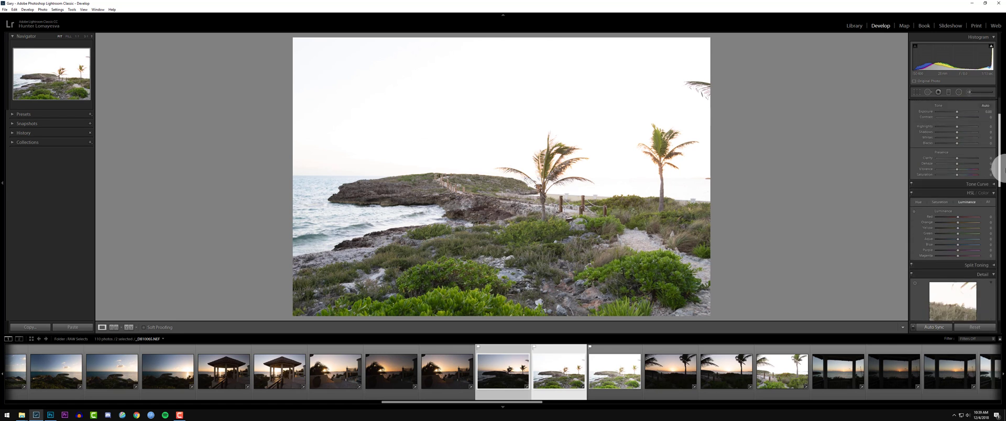
pyautogui.scroll(3, 1002, 171)
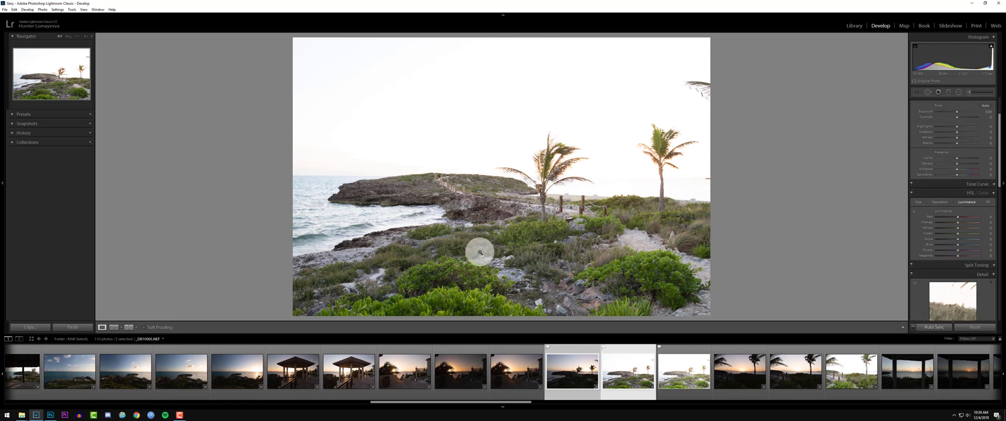
# Open the two selected exposures as smart objects in Photoshop.
pyautogui.rightClick(468, 166)
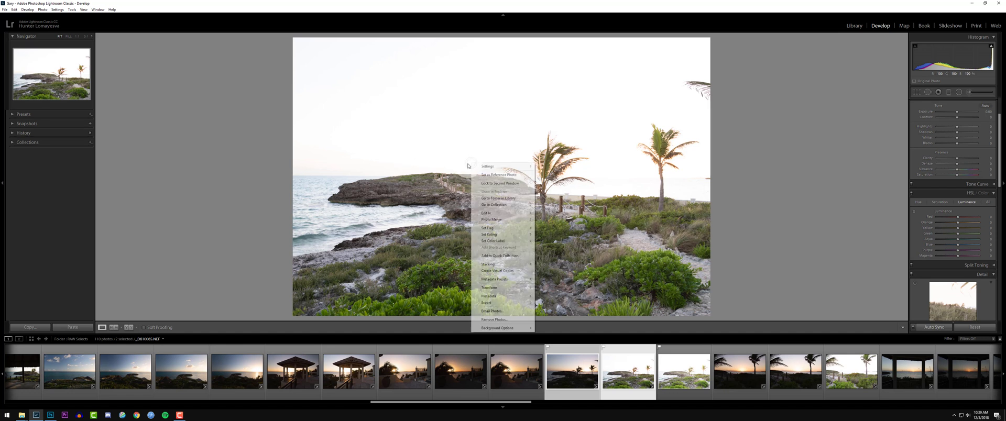
pyautogui.moveTo(521, 213)
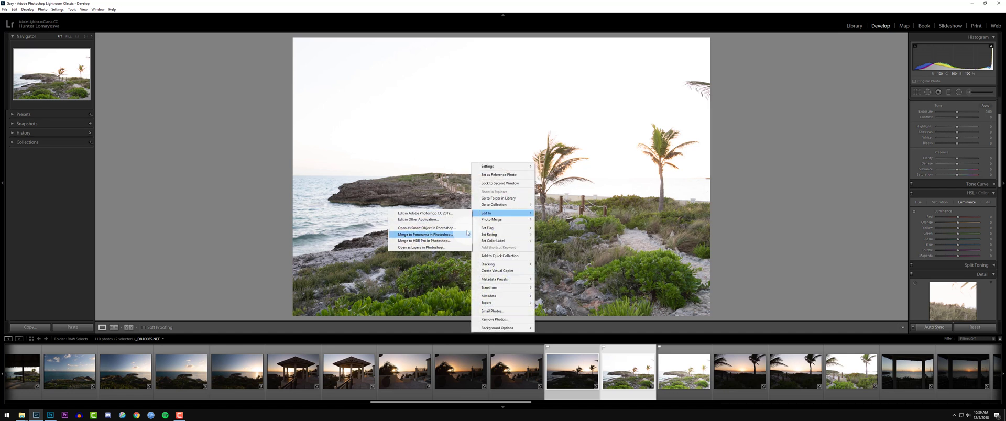
pyautogui.click(466, 234)
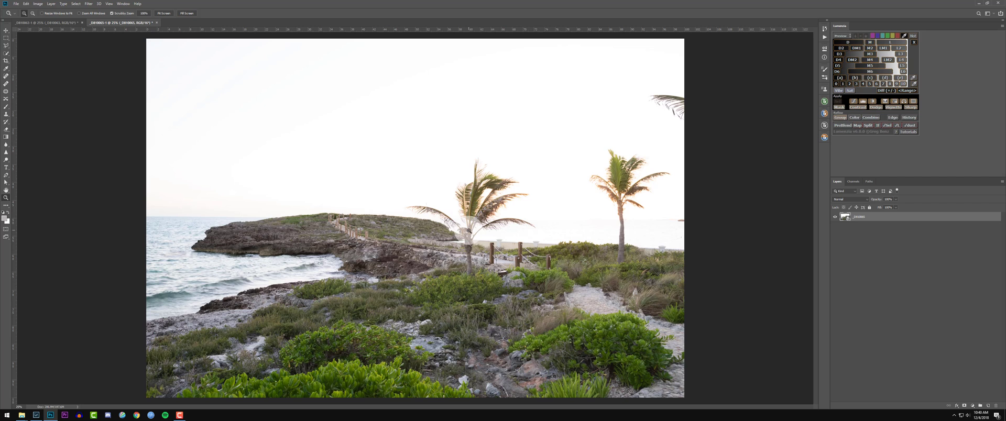
# Run PreBlend on the open documents with Check alignment (difference) into a new document, closing the sources and leaving the output unsaved.
pyautogui.click(842, 125)
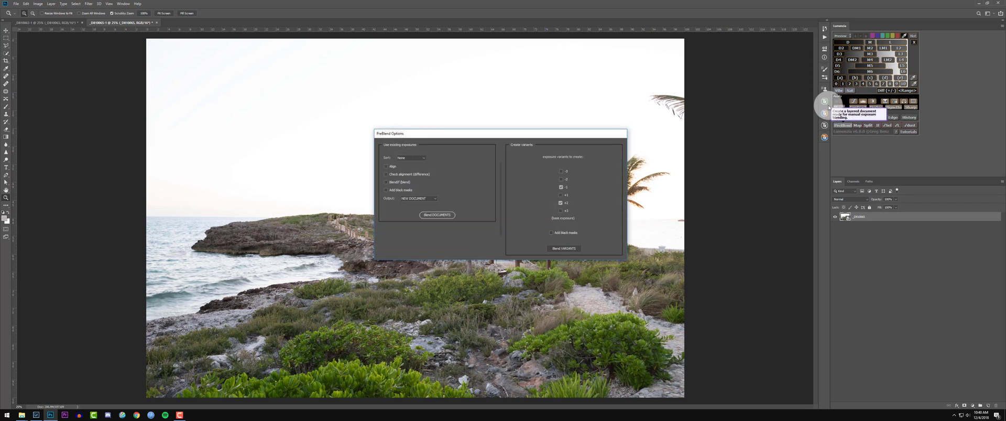
pyautogui.click(387, 174)
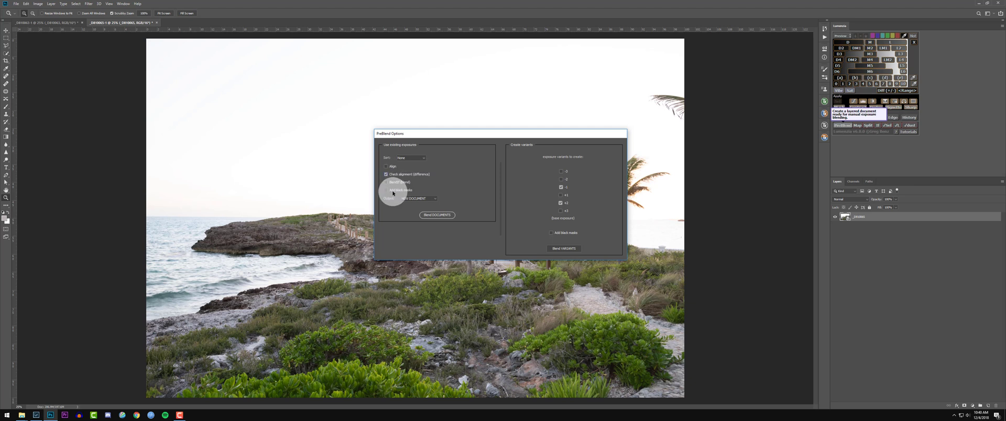
pyautogui.click(437, 215)
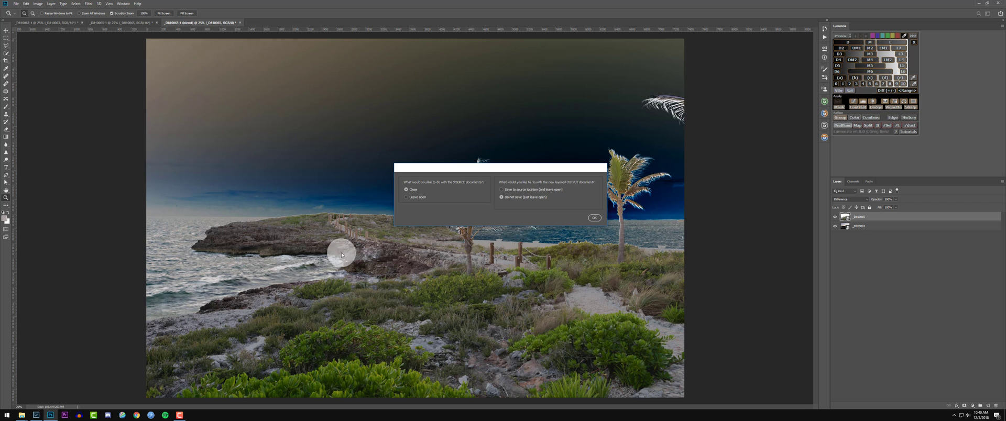
pyautogui.click(594, 218)
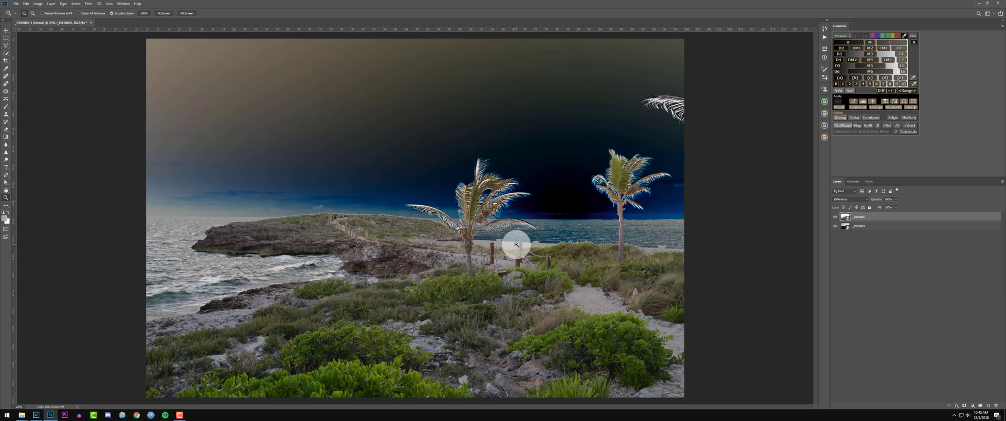
# Examine the exposures' alignment in the difference view along the fence posts, hill ridge, palm tree and seaside wall.
pyautogui.moveTo(521, 250); pyautogui.dragTo(666, 248)
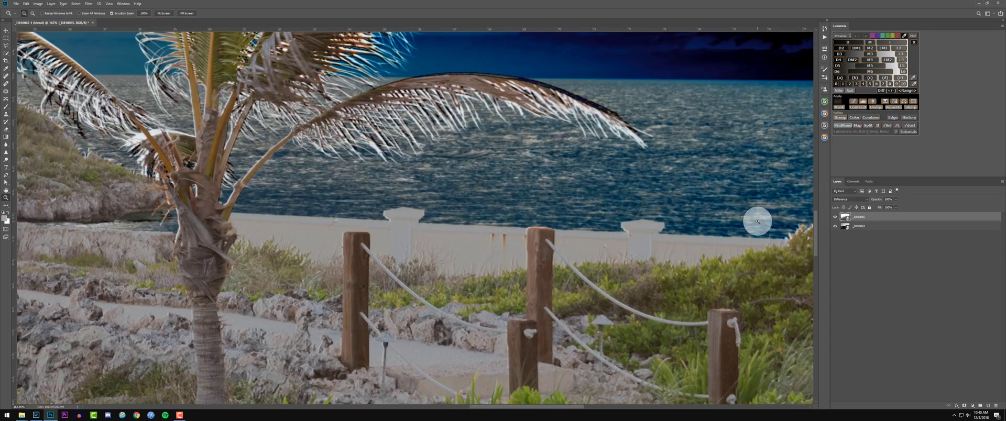
pyautogui.hotkey('ctrl', '0')
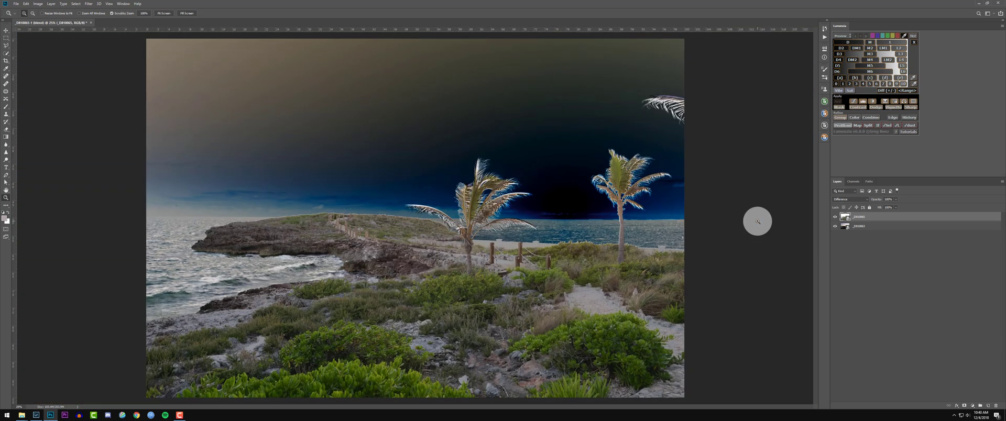
pyautogui.moveTo(343, 222); pyautogui.dragTo(390, 224)
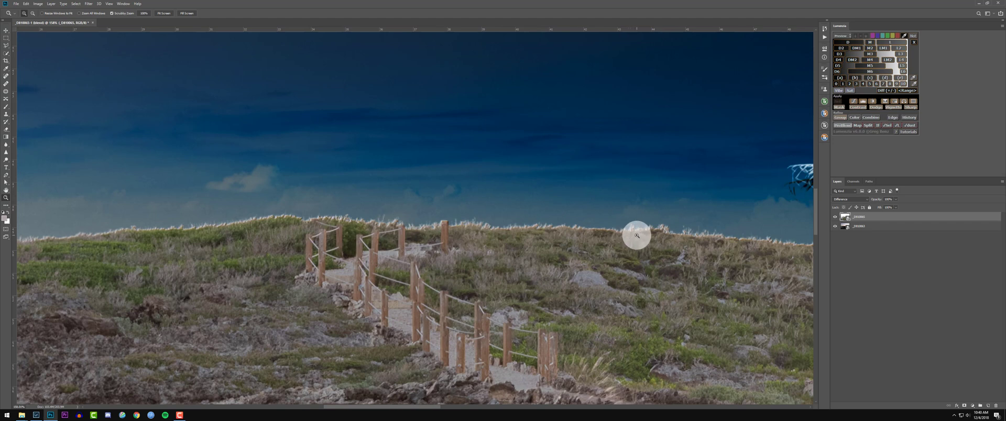
pyautogui.moveTo(630, 236); pyautogui.dragTo(572, 234)
pyautogui.moveTo(450, 222); pyautogui.dragTo(507, 225)
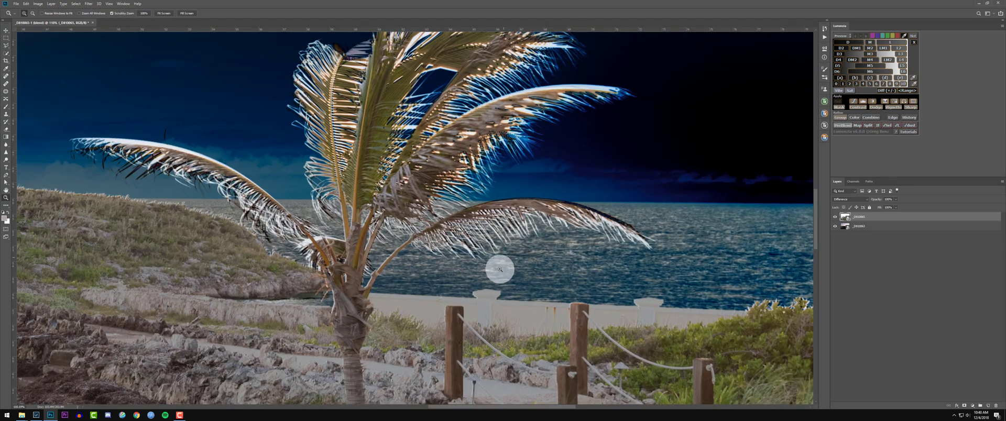
pyautogui.moveTo(478, 297); pyautogui.dragTo(420, 317)
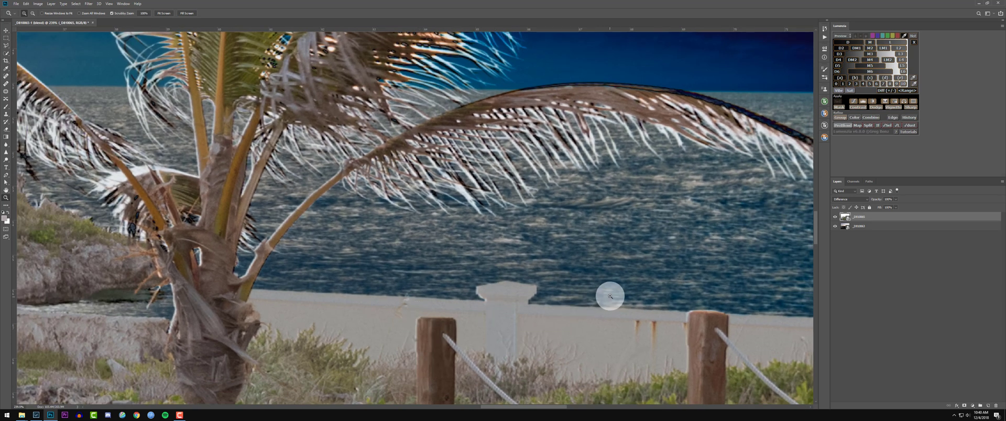
pyautogui.moveTo(586, 294); pyautogui.dragTo(326, 257)
pyautogui.moveTo(573, 303); pyautogui.dragTo(696, 298)
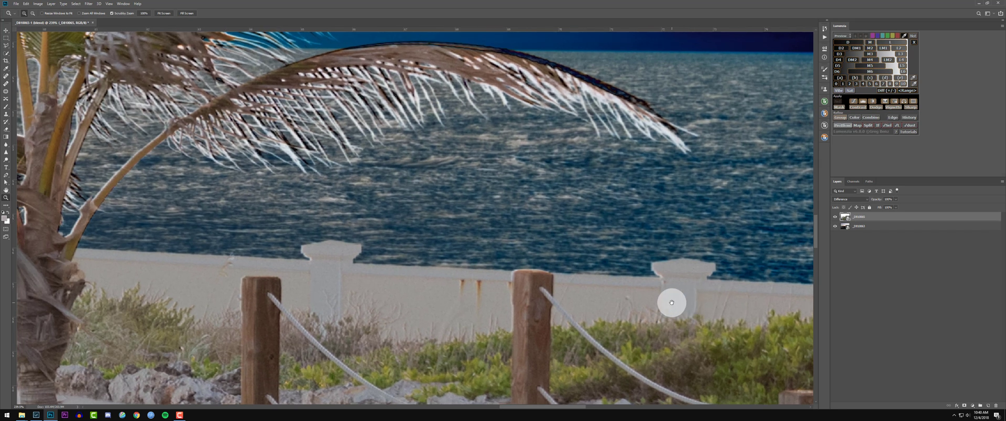
# Free Transform the top exposure layer, nudging it a few pixels left and down to align it with the exposure below.
pyautogui.hotkey('ctrl', 't')
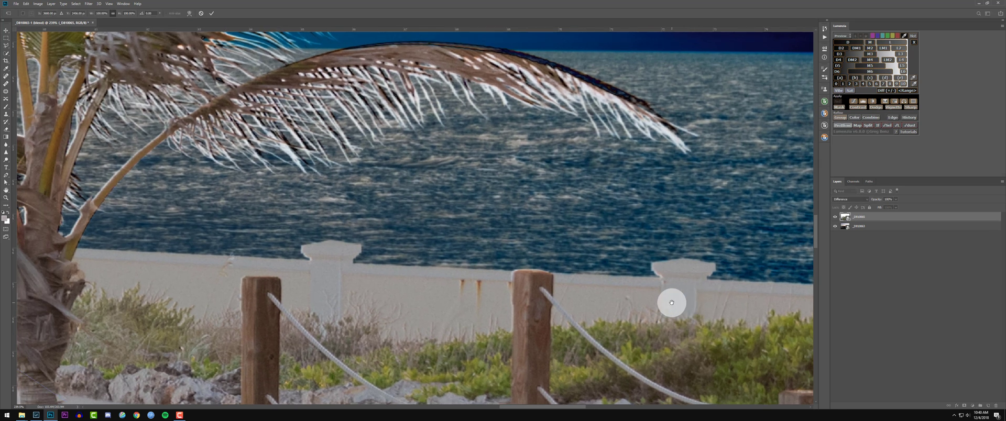
pyautogui.press('Left')
pyautogui.press('Left')
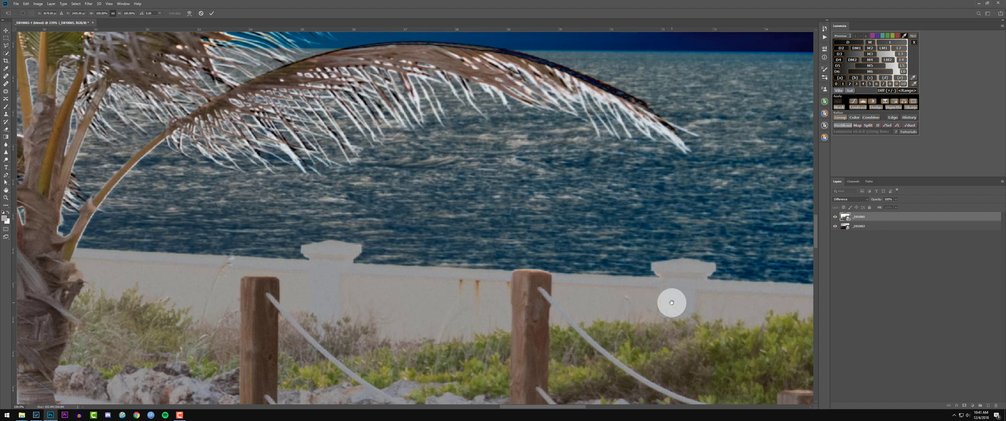
pyautogui.press('Down')
pyautogui.press('z')
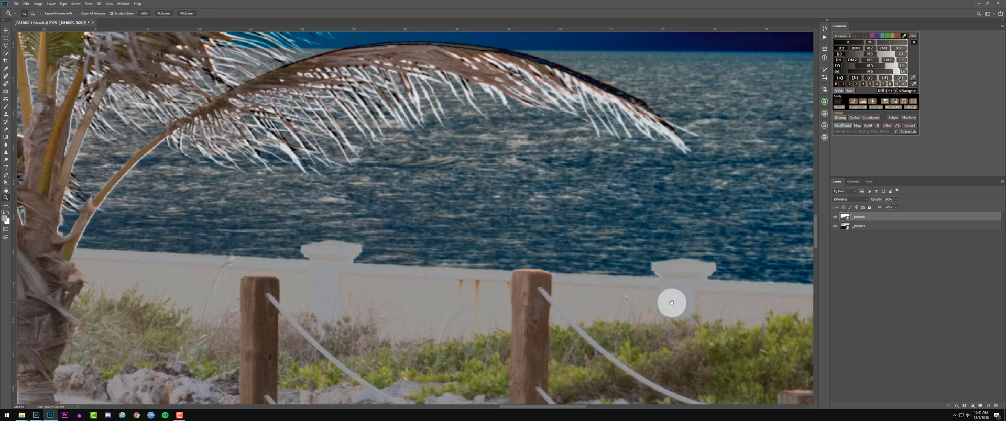
# Check the adjusted alignment around both palm trees, the fence posts, the shoreline and the horizon.
pyautogui.hotkey('ctrl', '0')
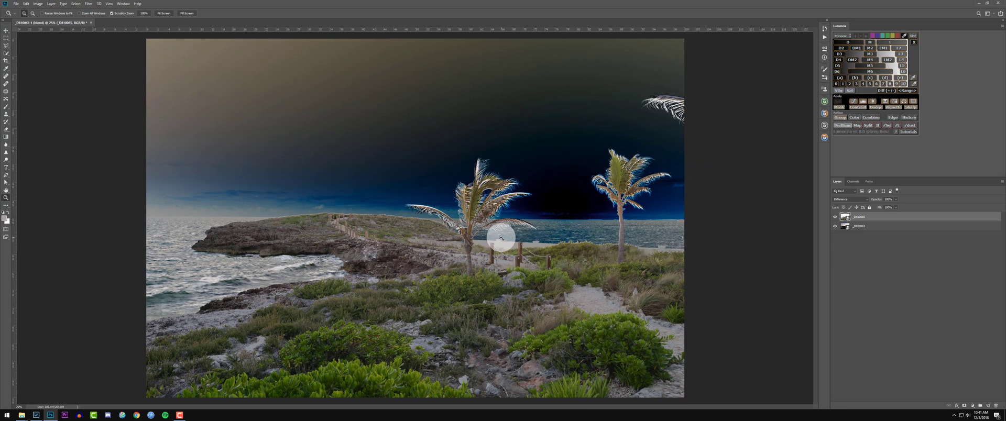
pyautogui.moveTo(500, 237); pyautogui.dragTo(539, 242)
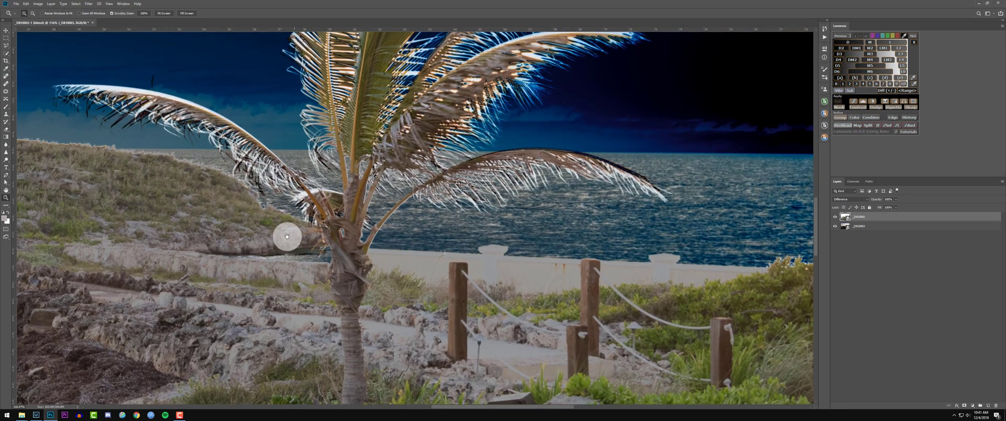
pyautogui.moveTo(285, 234); pyautogui.dragTo(638, 257)
pyautogui.moveTo(330, 260); pyautogui.dragTo(63, 280)
pyautogui.moveTo(668, 275); pyautogui.dragTo(178, 269)
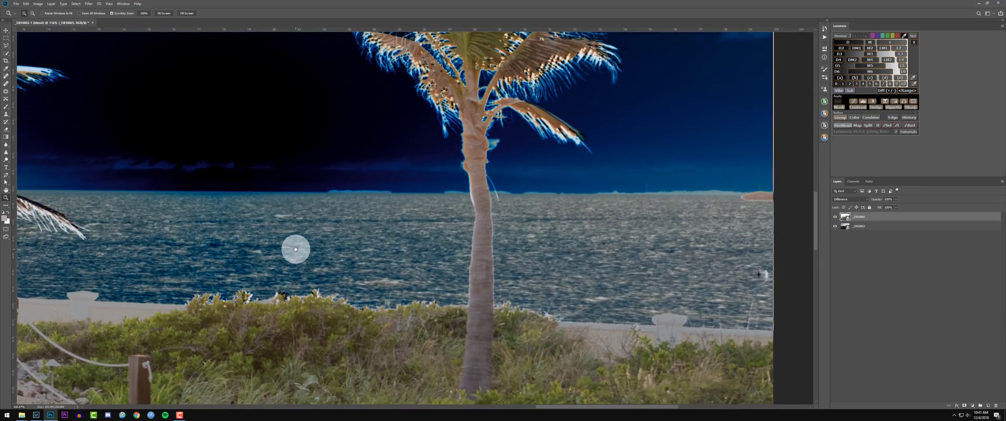
pyautogui.hotkey('ctrl', '0')
# Set the bright exposure layer's blend mode to Normal and move it below the dark exposure.
pyautogui.click(853, 199)
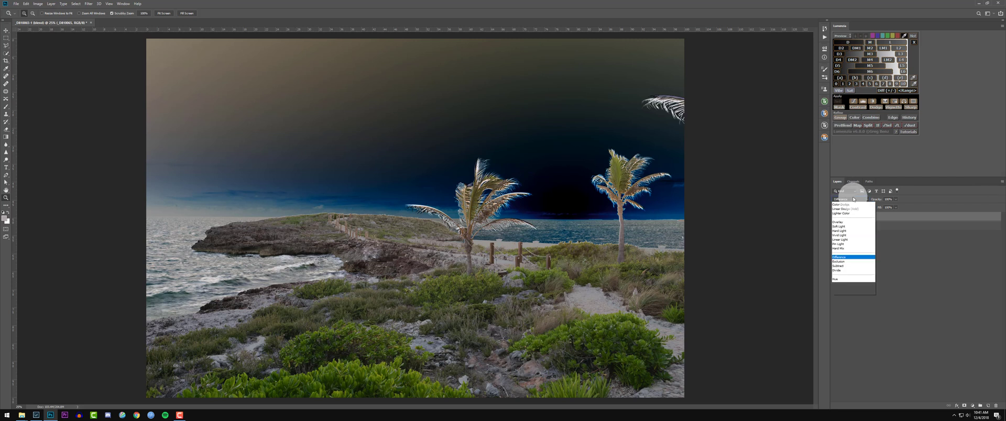
pyautogui.click(854, 204)
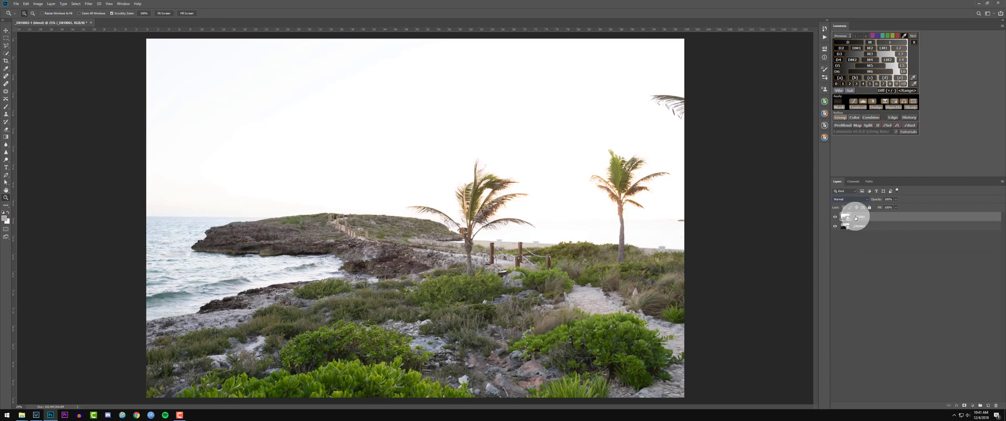
pyautogui.moveTo(855, 218); pyautogui.dragTo(859, 239)
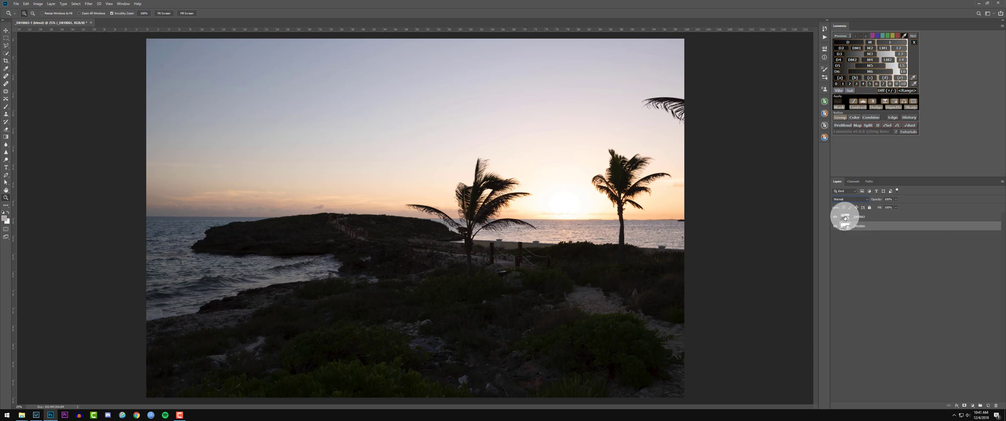
# Select the dark sunset exposure layer and add a black layer mask to it.
pyautogui.click(844, 218)
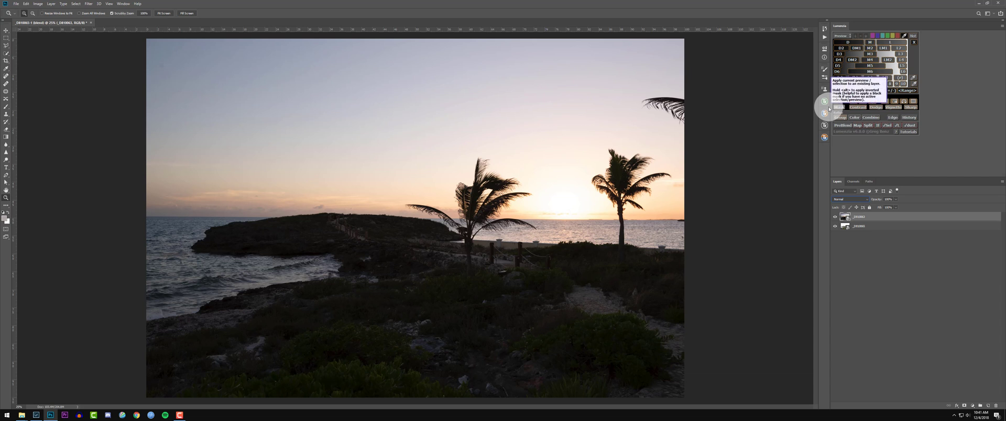
pyautogui.press('alt')
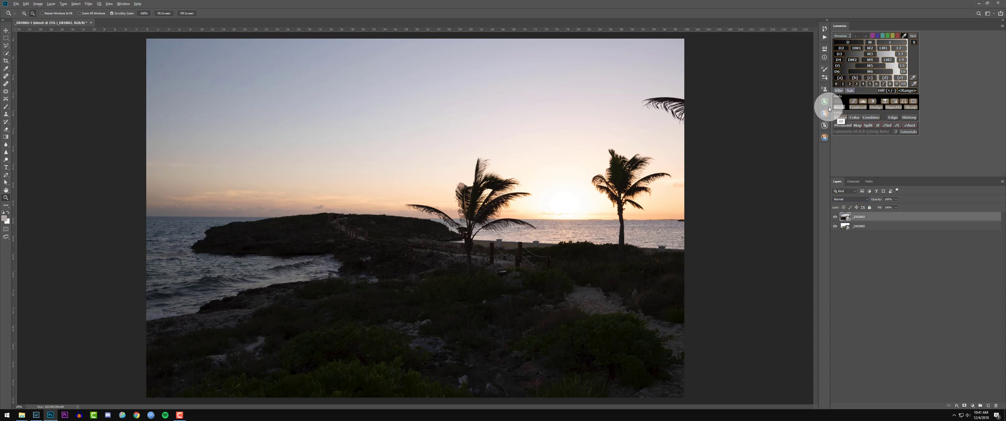
pyautogui.keyDown('alt'); pyautogui.click(837, 107); pyautogui.keyUp('alt')
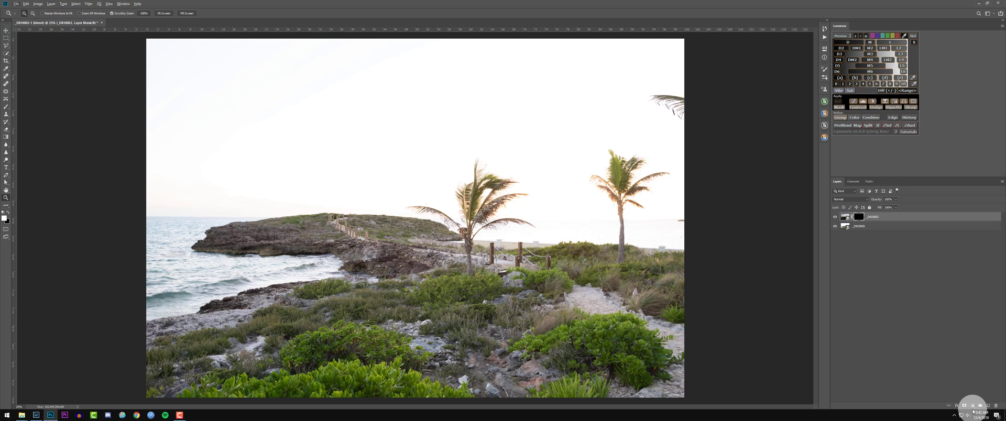
pyautogui.click(980, 406)
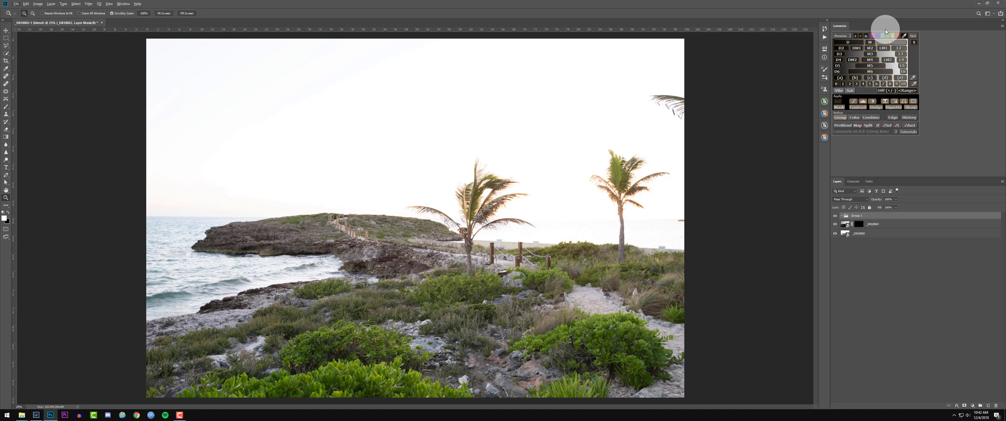
pyautogui.click(885, 34)
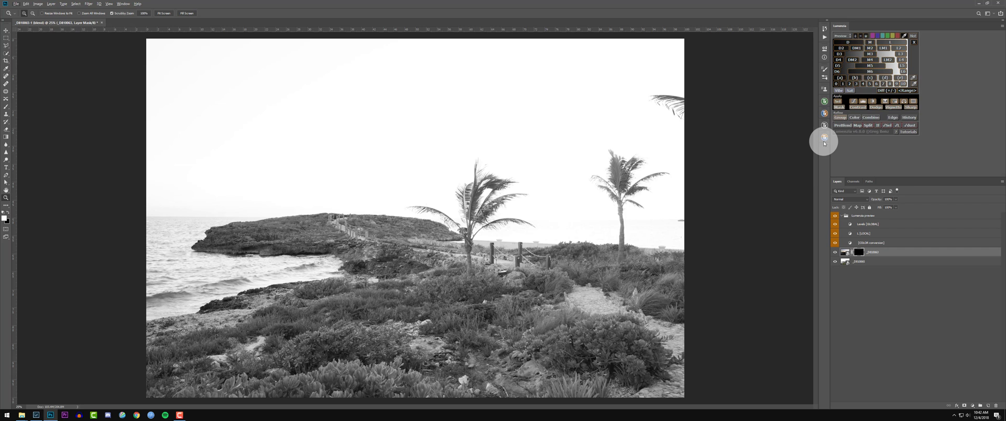
pyautogui.click(824, 138)
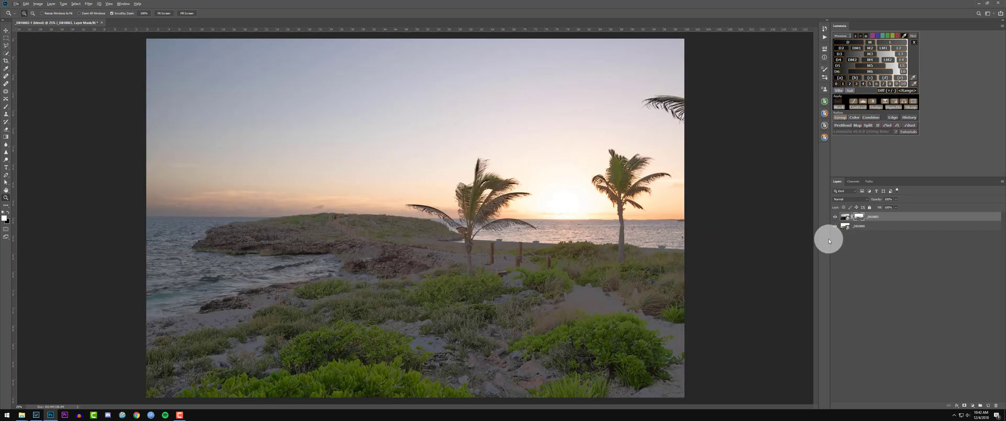
pyautogui.hotkey('ctrl', 'alt', 'z')
pyautogui.hotkey('ctrl', 'alt', 'z')
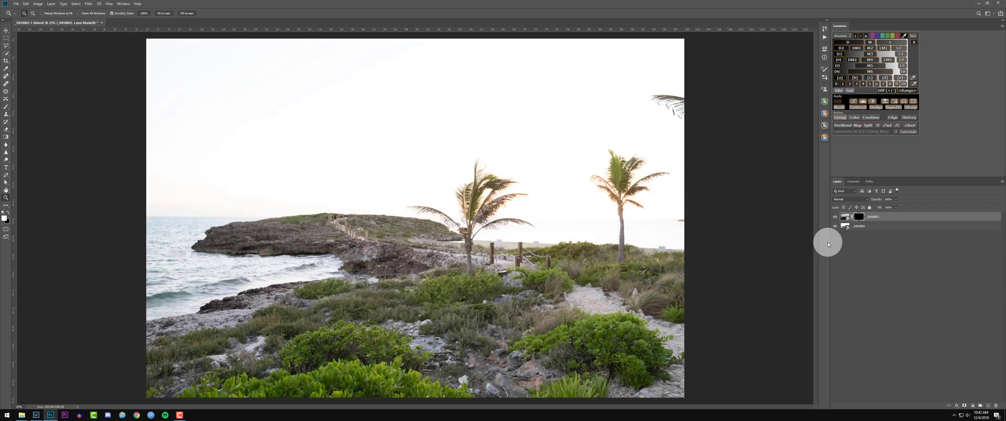
# Invert the dark layer's mask to white, hide that layer, and use Apply Image to multiply the merged RGB image into the mask.
pyautogui.hotkey('ctrl', 'i')
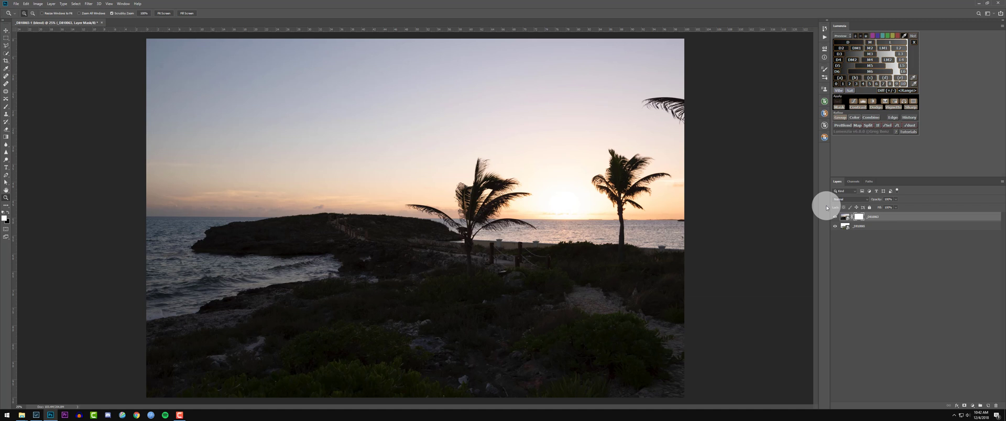
pyautogui.click(834, 216)
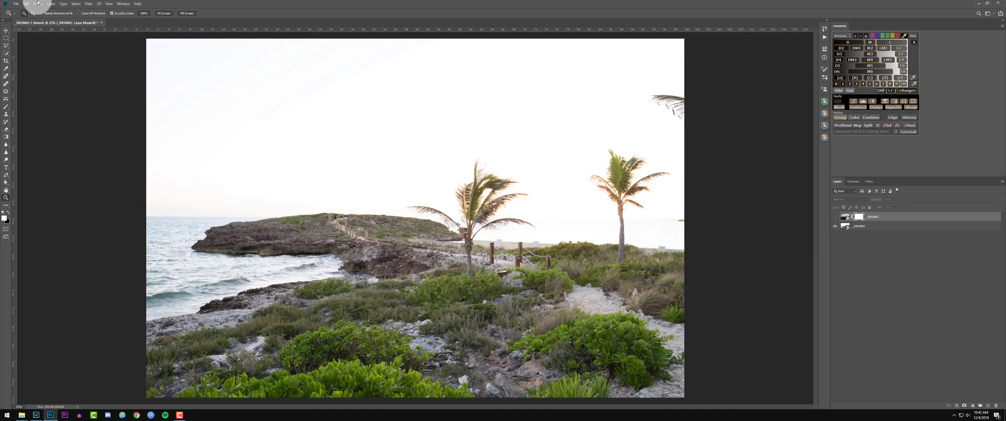
pyautogui.click(38, 4)
pyautogui.click(50, 88)
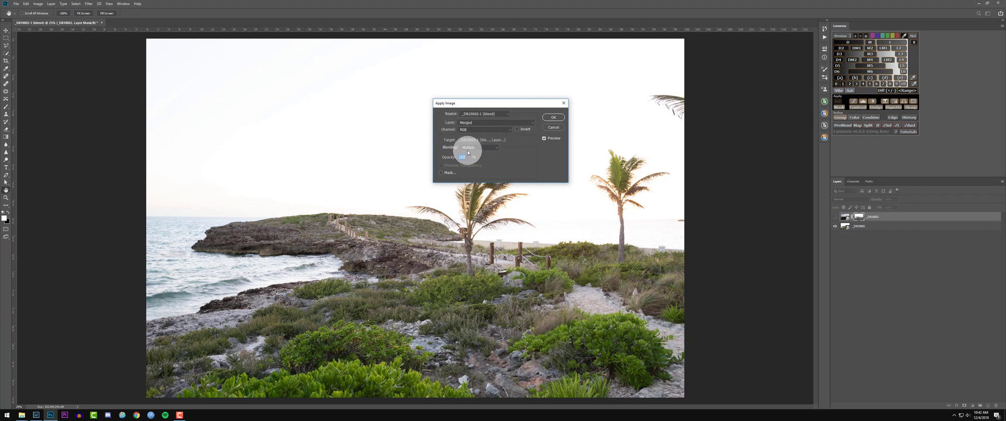
pyautogui.click(558, 116)
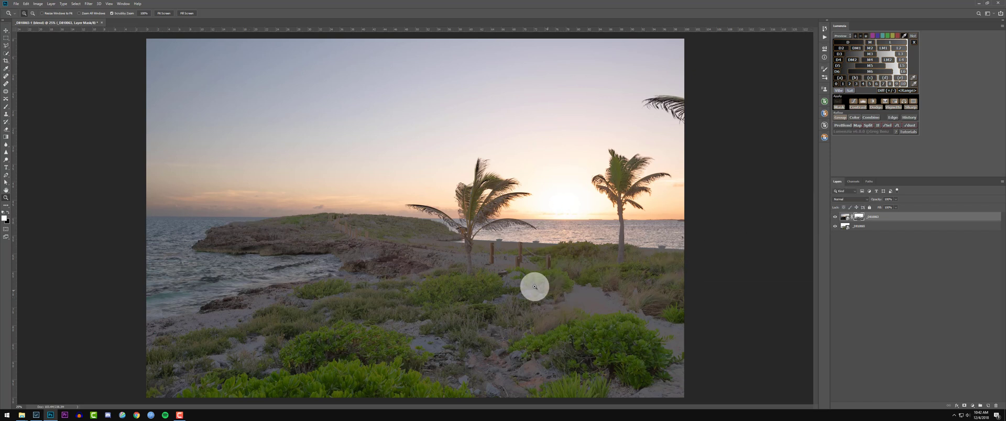
# Inspect the masked blend closely around the fence posts, the central palm's trunk and its fronds.
pyautogui.moveTo(489, 258); pyautogui.dragTo(539, 260)
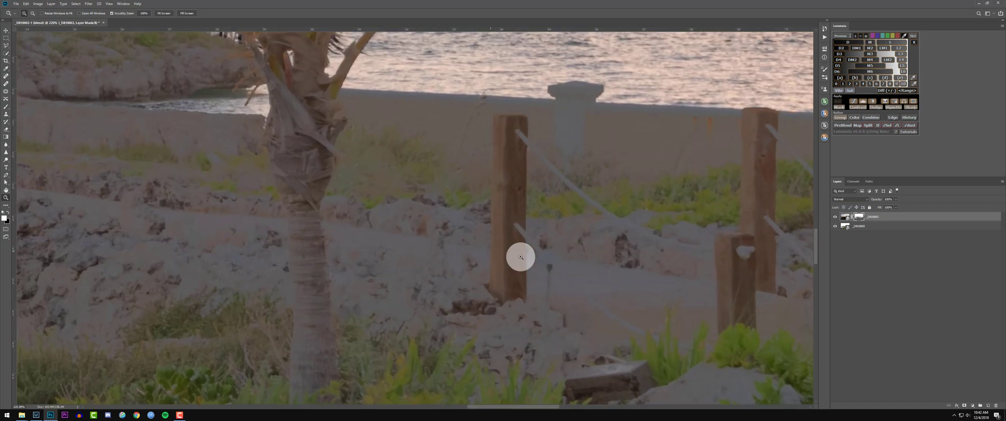
pyautogui.moveTo(700, 271); pyautogui.dragTo(613, 262)
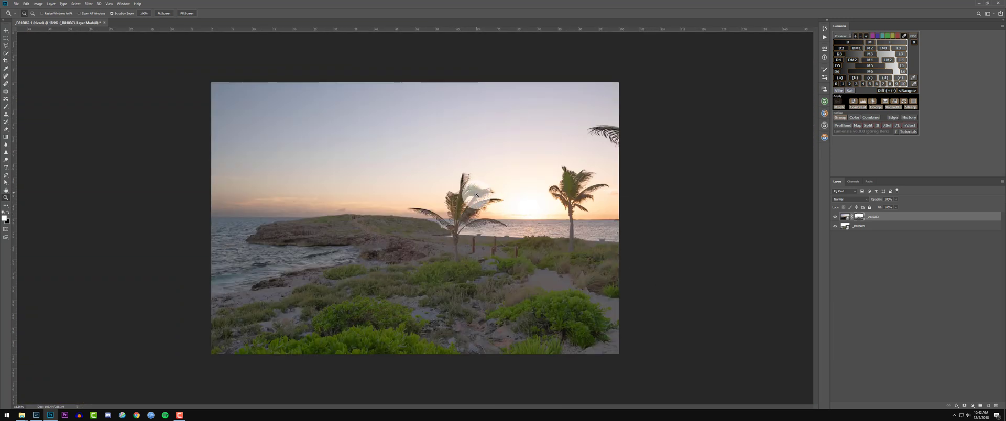
pyautogui.moveTo(485, 199); pyautogui.dragTo(534, 209)
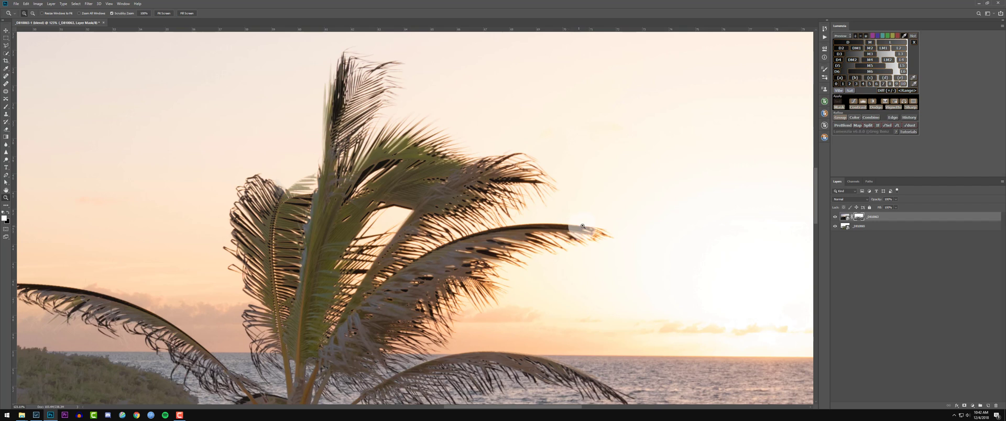
pyautogui.moveTo(582, 227); pyautogui.dragTo(539, 220)
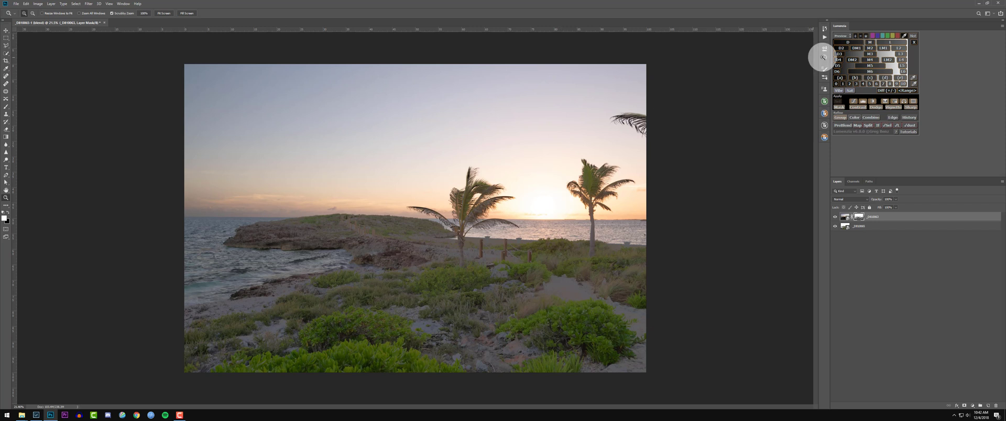
pyautogui.click(845, 225)
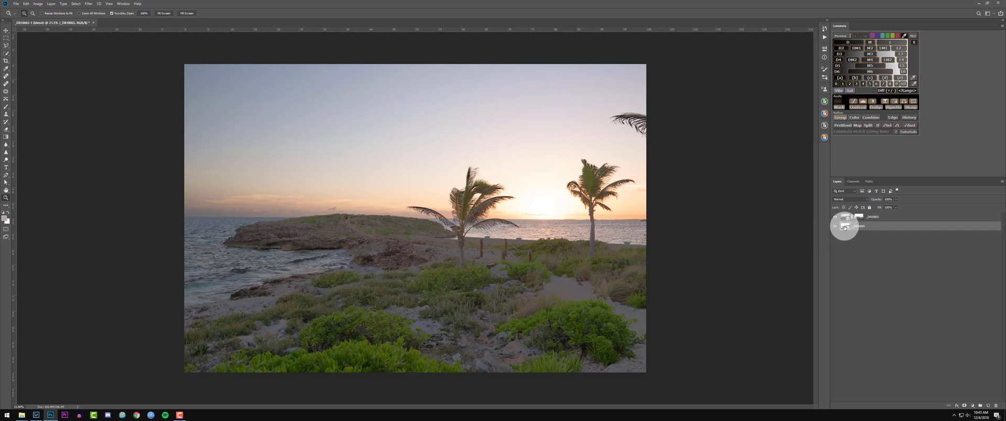
pyautogui.doubleClick(863, 225)
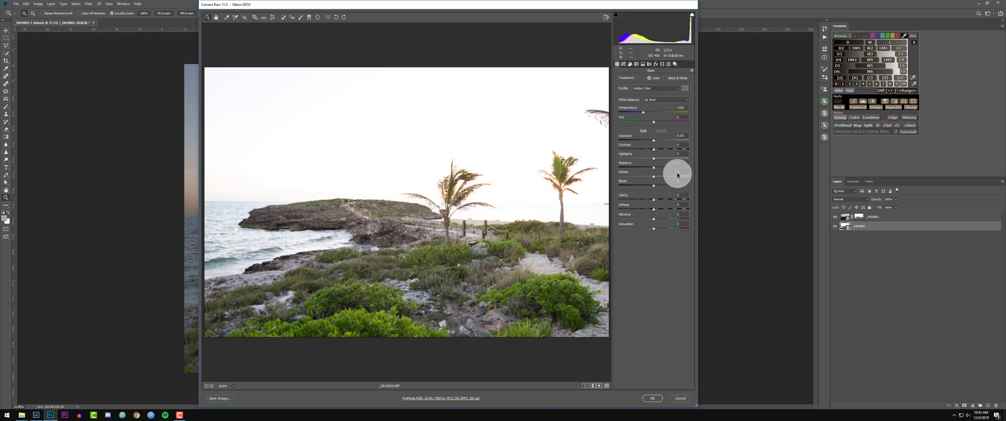
pyautogui.click(680, 398)
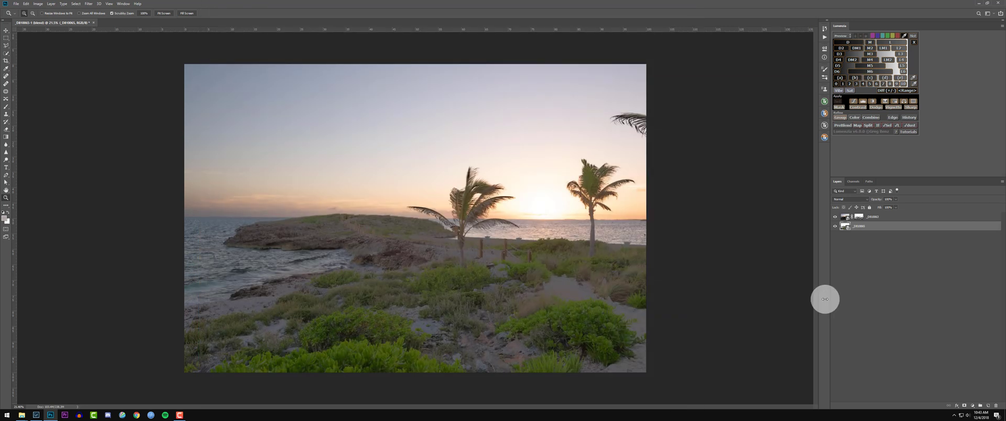
# In Camera Raw, set the bright exposure layer's Highlights to -100, lower its Exposure and raise its Shadows moderately.
pyautogui.doubleClick(844, 227)
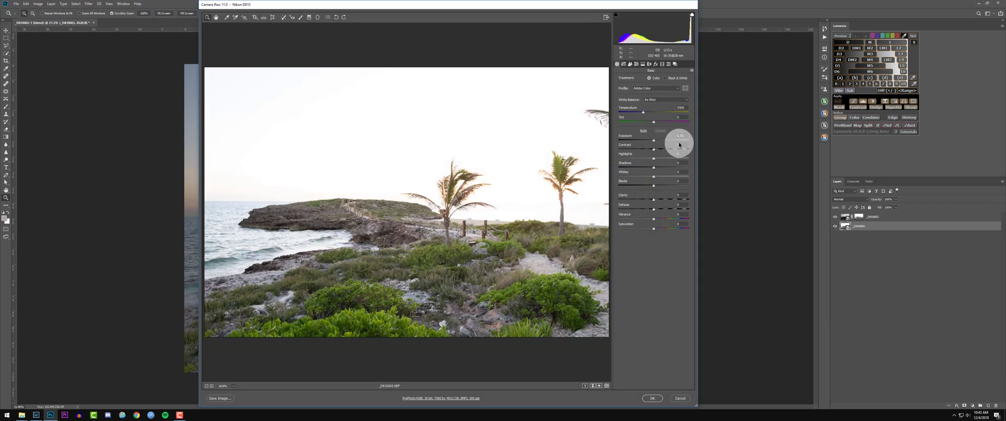
pyautogui.moveTo(653, 159); pyautogui.dragTo(533, 173)
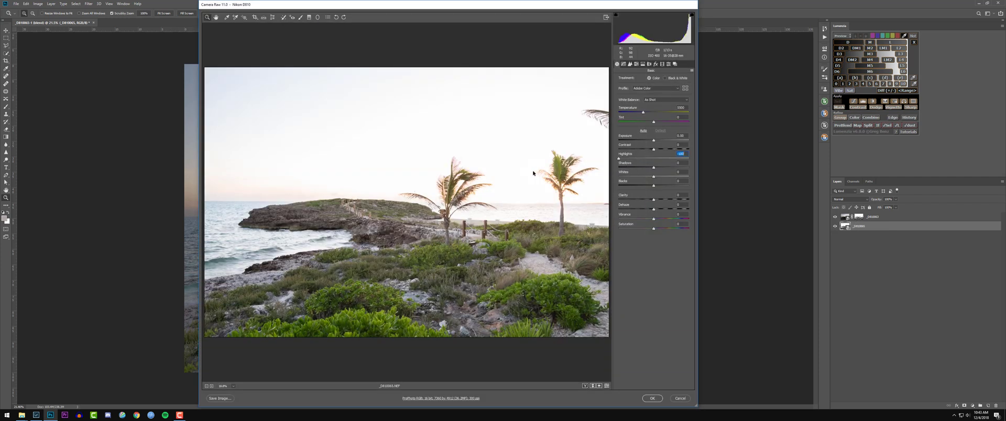
pyautogui.moveTo(656, 37); pyautogui.dragTo(633, 36)
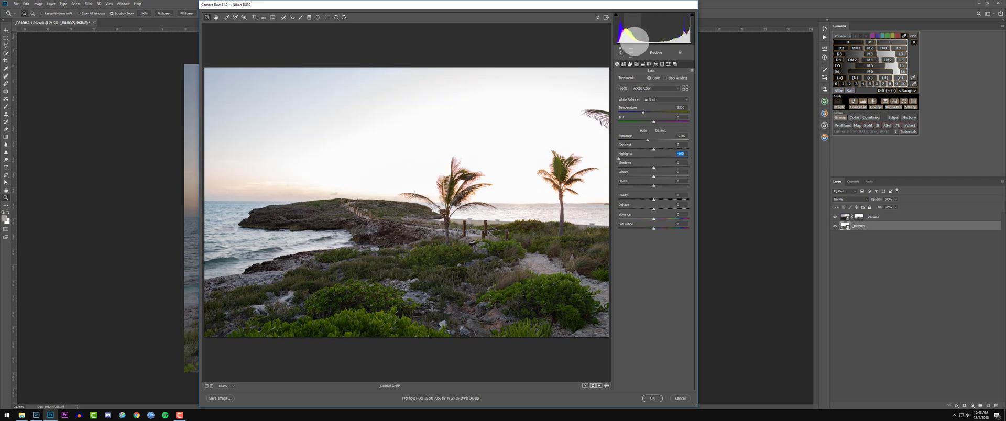
pyautogui.moveTo(653, 167); pyautogui.dragTo(664, 168)
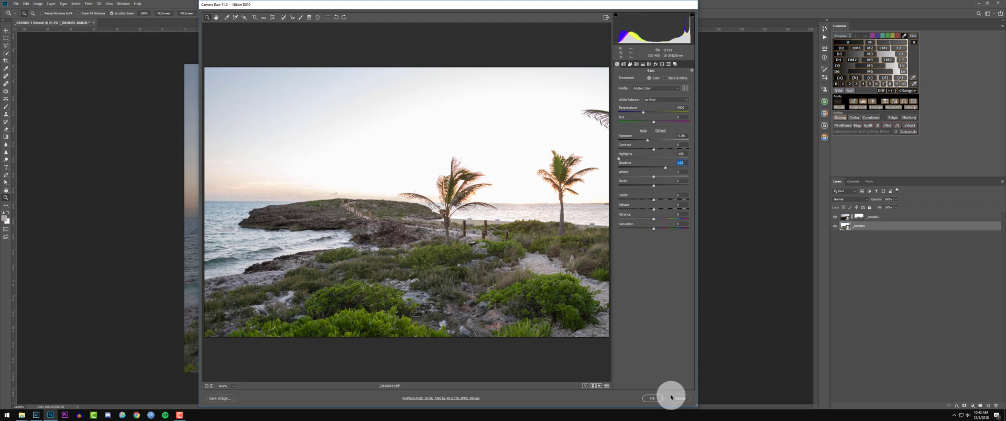
pyautogui.click(653, 399)
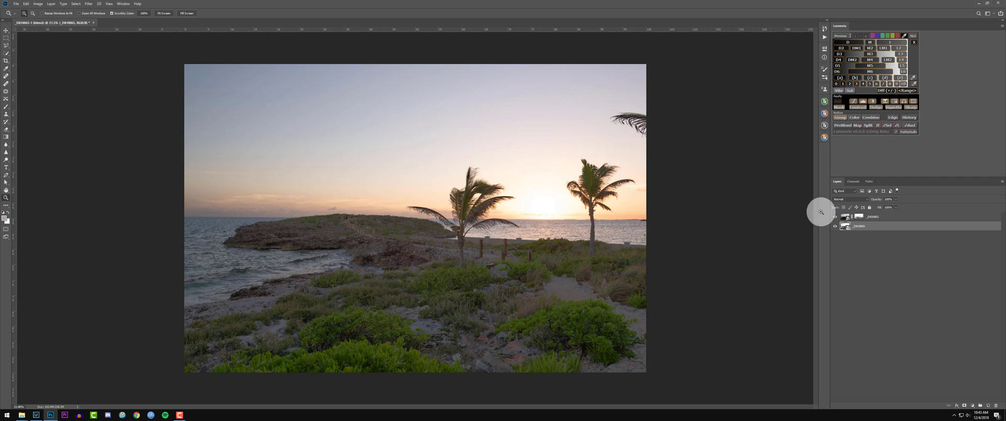
# In Camera Raw, set the dark sunset layer's Highlights to -100 and Shadows to +100, and raise its Exposure slightly.
pyautogui.click(843, 217)
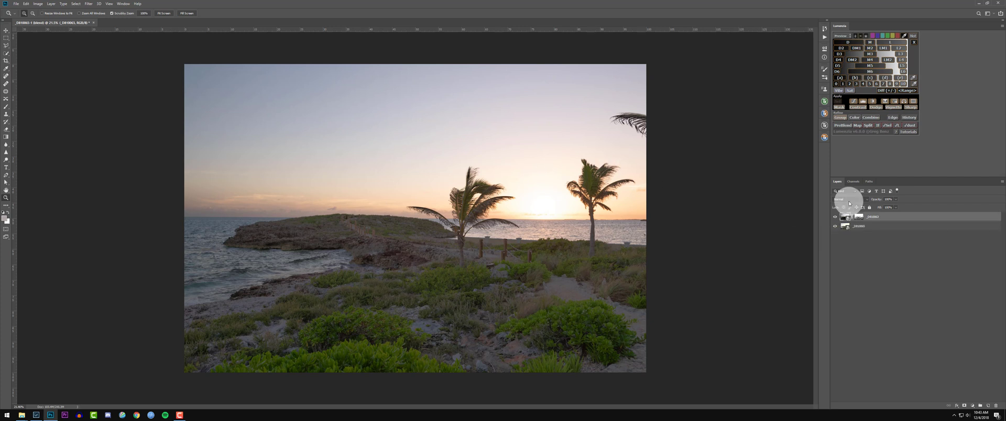
pyautogui.doubleClick(844, 217)
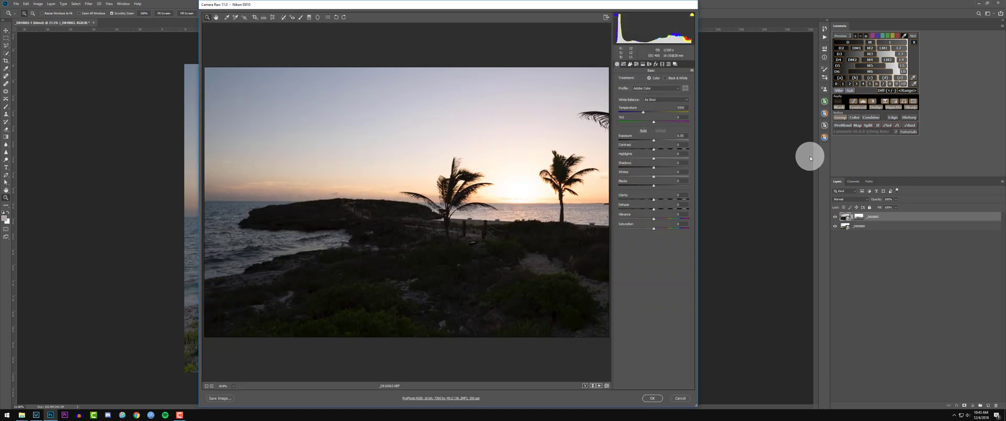
pyautogui.moveTo(655, 30); pyautogui.dragTo(661, 30)
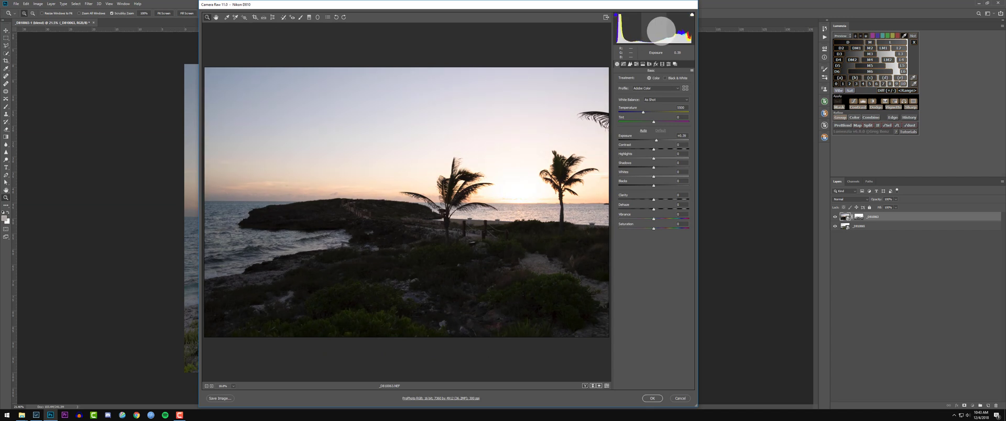
pyautogui.click(680, 108)
pyautogui.moveTo(653, 159); pyautogui.dragTo(695, 171)
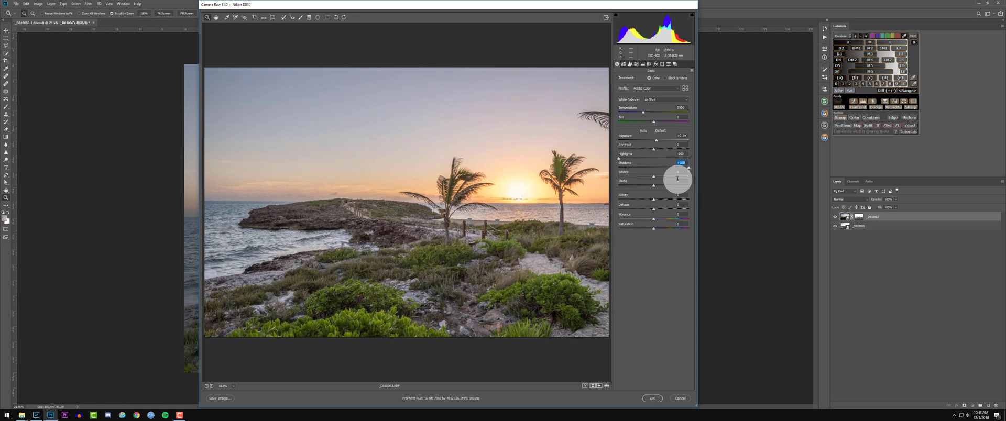
pyautogui.moveTo(655, 28); pyautogui.dragTo(650, 37)
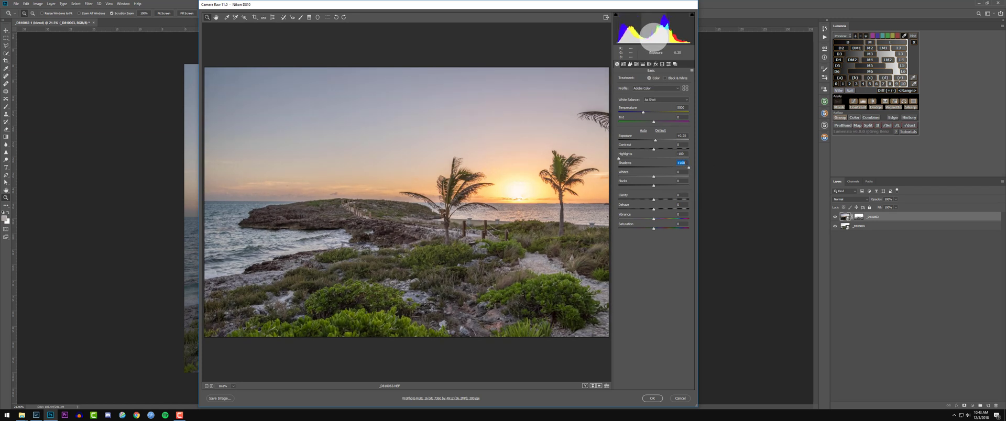
pyautogui.click(644, 398)
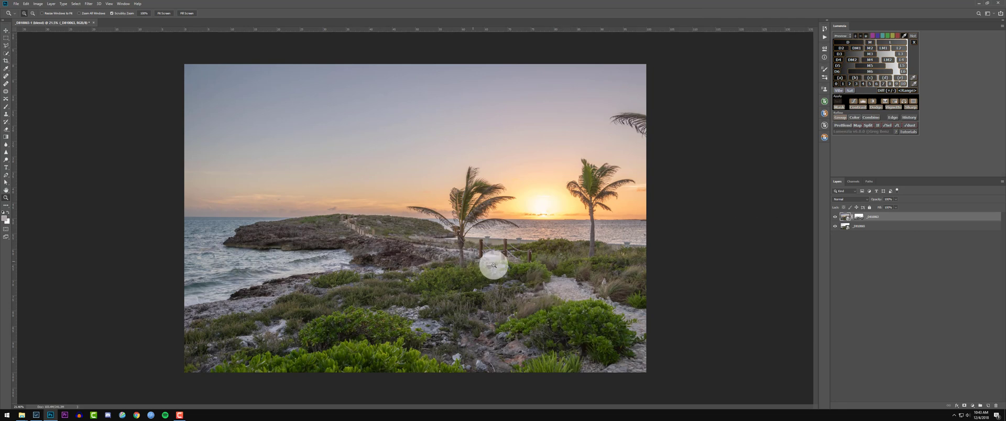
# Examine the blended image for edge artifacts around the foreground, both palm trees' fronds and the frond at the sky's edge.
pyautogui.moveTo(492, 264); pyautogui.dragTo(524, 263)
pyautogui.hotkey('ctrl', '0')
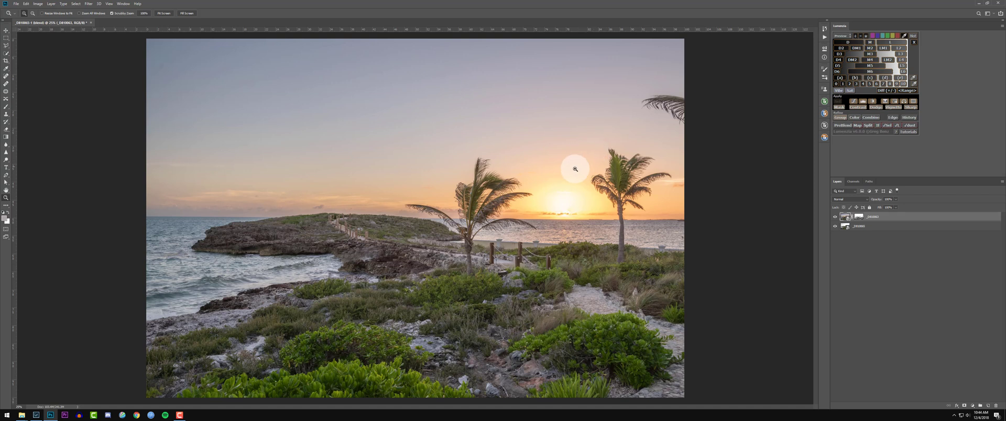
pyautogui.moveTo(507, 187); pyautogui.dragTo(546, 187)
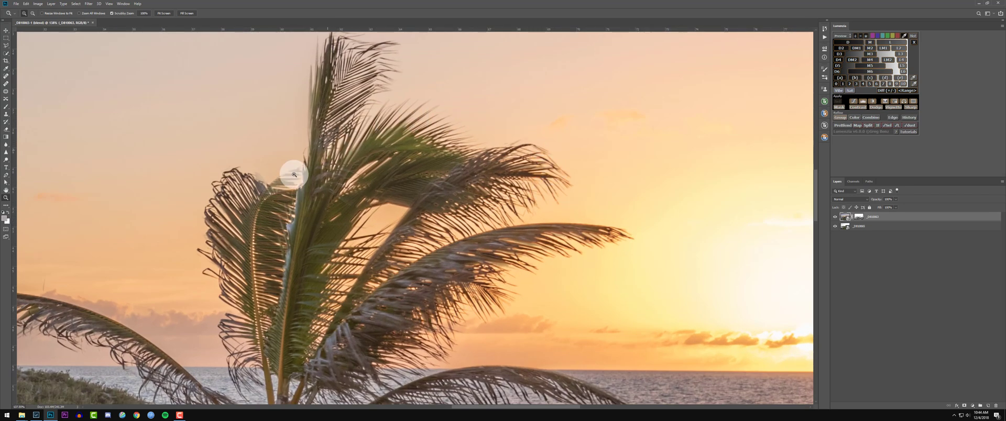
pyautogui.moveTo(452, 187); pyautogui.dragTo(494, 198)
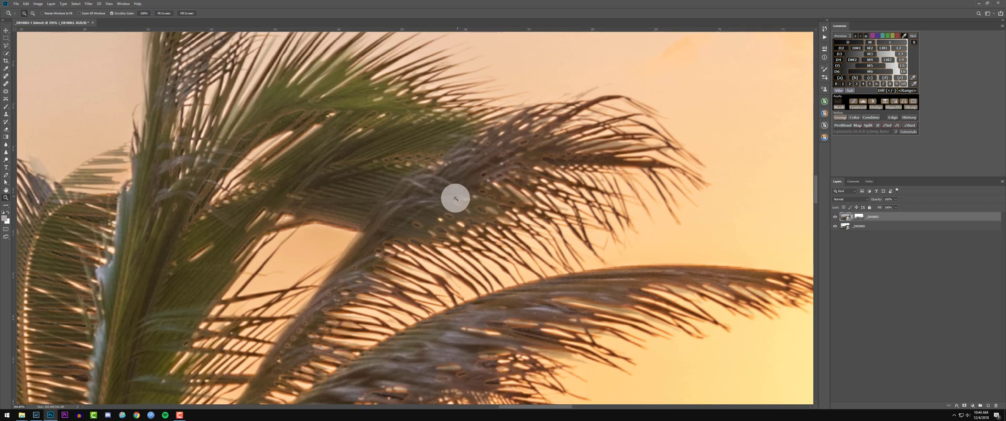
pyautogui.moveTo(612, 192); pyautogui.dragTo(191, 187)
pyautogui.moveTo(736, 165); pyautogui.dragTo(251, 194)
pyautogui.moveTo(692, 194); pyautogui.dragTo(173, 241)
pyautogui.moveTo(658, 204); pyautogui.dragTo(391, 71)
pyautogui.moveTo(533, 236); pyautogui.dragTo(422, 164)
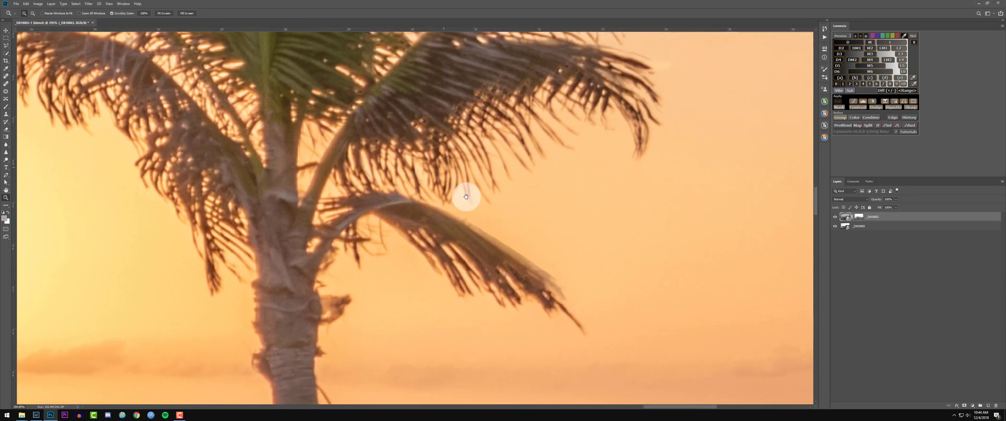
pyautogui.hotkey('ctrl', '0')
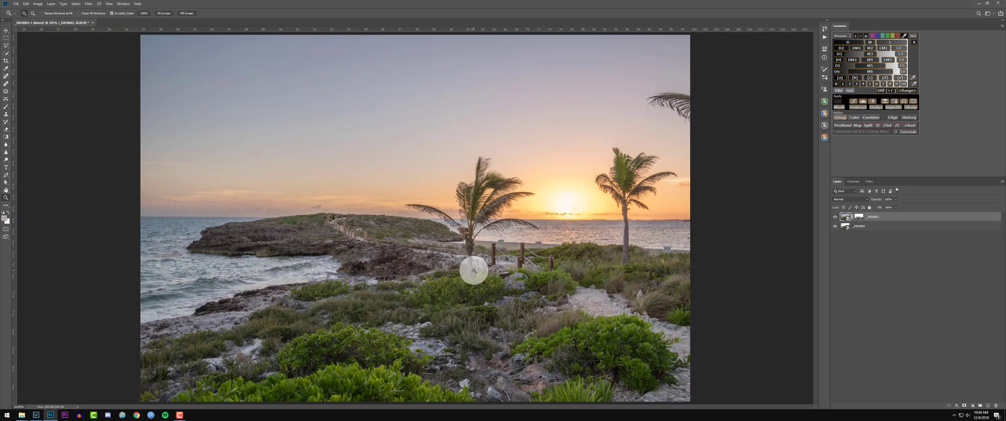
pyautogui.moveTo(668, 99); pyautogui.dragTo(727, 105)
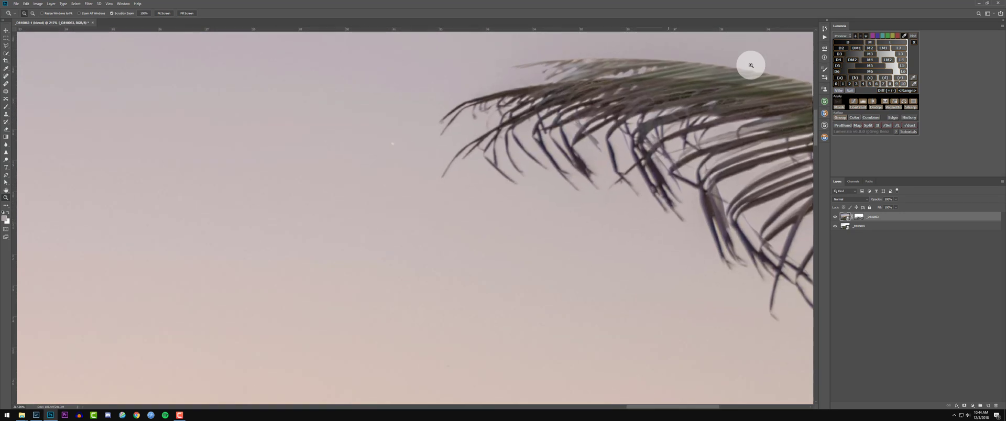
pyautogui.hotkey('ctrl', '0')
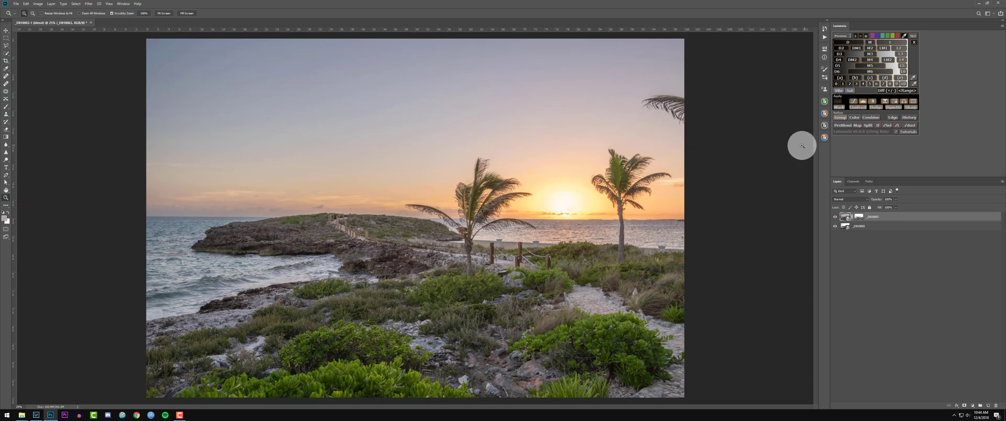
# Paint white at low flow on the sunset layer's mask over the central palm's fronds to remove the bright edges.
pyautogui.click(861, 216)
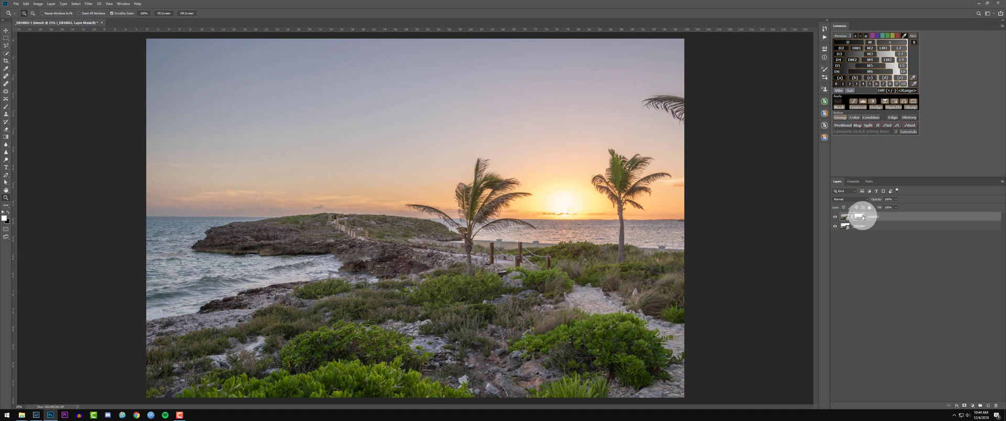
pyautogui.moveTo(586, 214); pyautogui.dragTo(555, 178)
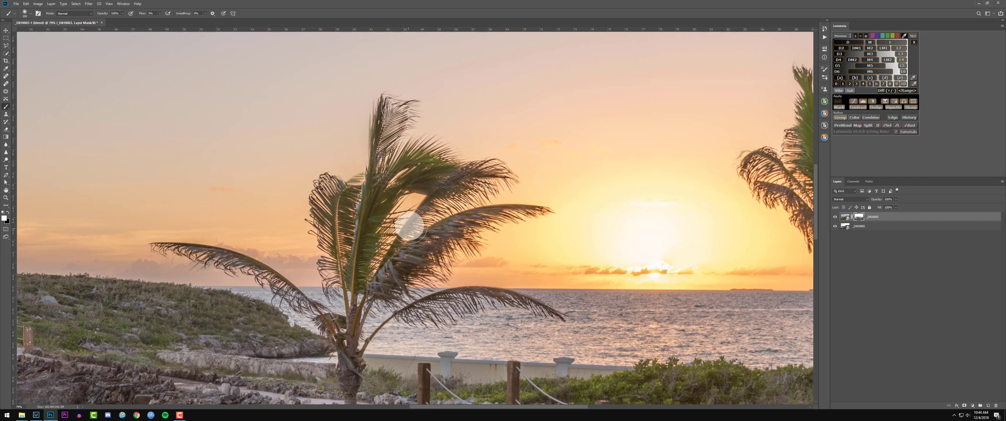
pyautogui.press('[')
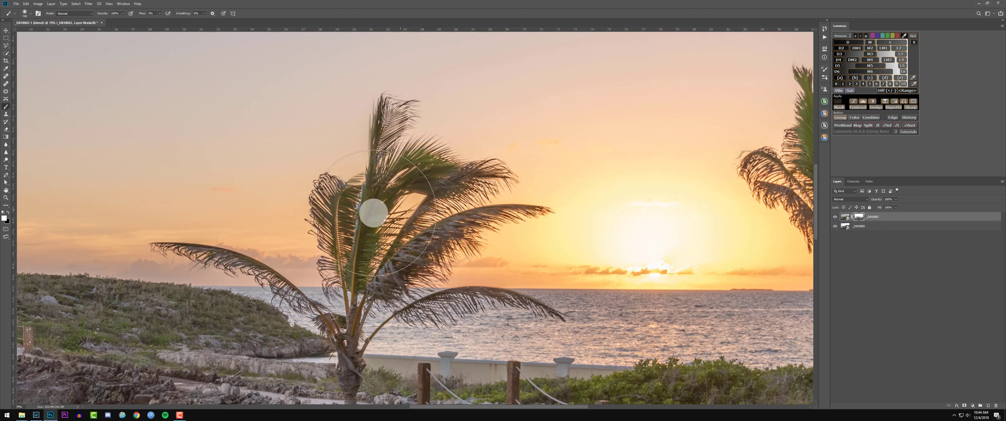
pyautogui.click(150, 12)
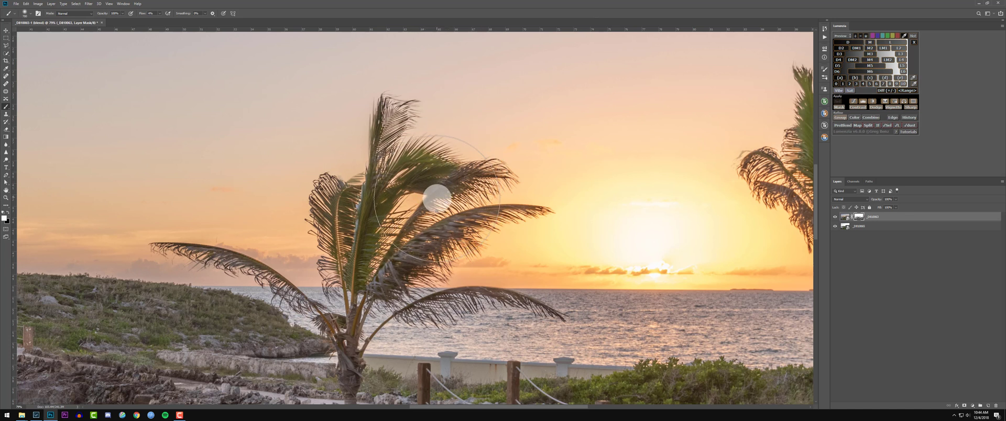
pyautogui.moveTo(478, 182)
pyautogui.mouseDown()
pyautogui.moveTo(426, 214)
pyautogui.moveTo(486, 185)
pyautogui.moveTo(447, 213)
pyautogui.moveTo(394, 133)
pyautogui.moveTo(346, 151)
pyautogui.moveTo(376, 138)
pyautogui.moveTo(381, 112)
pyautogui.moveTo(356, 117)
pyautogui.moveTo(331, 149)
pyautogui.moveTo(410, 99)
pyautogui.moveTo(311, 167)
pyautogui.moveTo(329, 220)
pyautogui.moveTo(318, 223)
pyautogui.moveTo(347, 180)
pyautogui.moveTo(367, 175)
pyautogui.moveTo(328, 191)
pyautogui.moveTo(317, 219)
pyautogui.moveTo(272, 262)
pyautogui.moveTo(234, 257)
pyautogui.moveTo(208, 239)
pyautogui.moveTo(211, 226)
pyautogui.moveTo(171, 250)
pyautogui.moveTo(209, 238)
pyautogui.moveTo(171, 248)
pyautogui.moveTo(284, 226)
pyautogui.moveTo(505, 257)
pyautogui.moveTo(483, 267)
pyautogui.moveTo(441, 262)
pyautogui.moveTo(497, 230)
pyautogui.moveTo(476, 245)
pyautogui.mouseUp()
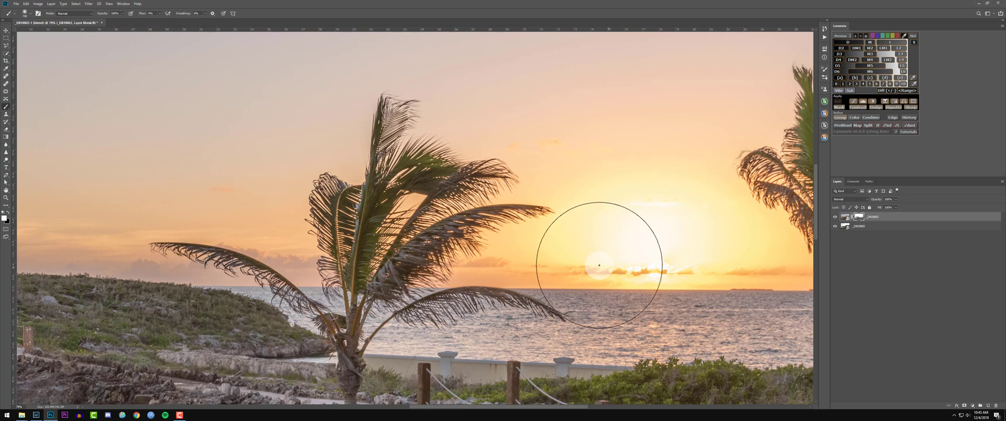
# Compare the central palm and sky with the sunset layer hidden and shown.
pyautogui.click(836, 217)
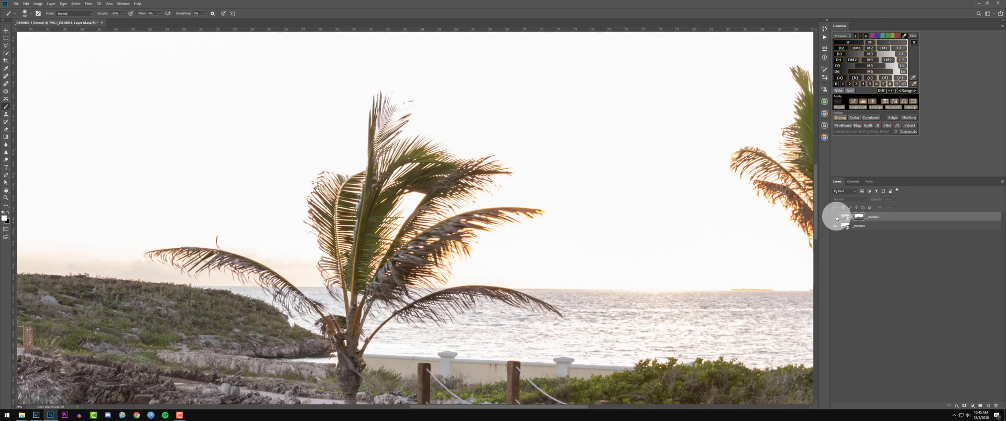
pyautogui.click(836, 217)
pyautogui.click(835, 217)
pyautogui.click(835, 218)
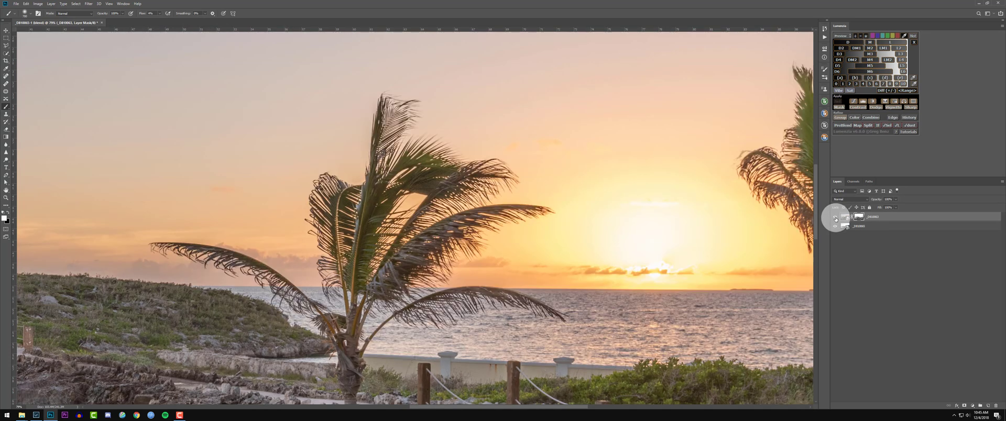
pyautogui.click(836, 217)
pyautogui.click(836, 218)
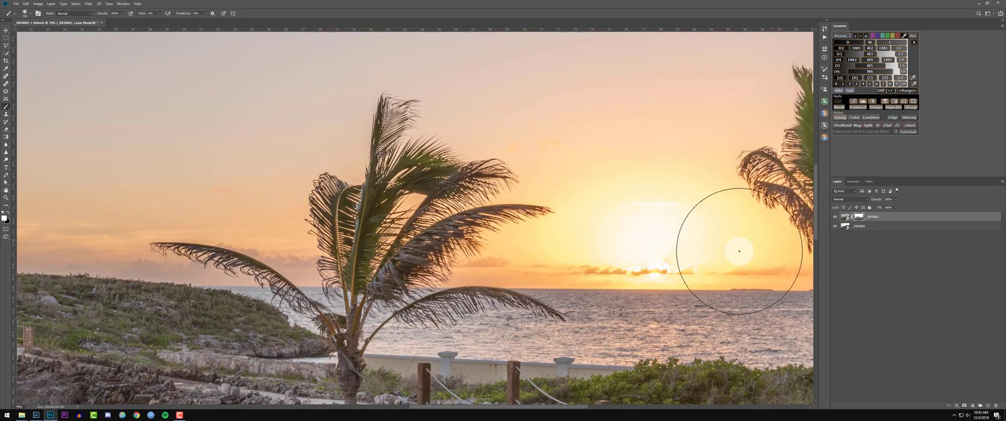
# Paint white on the sunset layer's mask over the central palm's lower frond and the right palm's crown.
pyautogui.moveTo(486, 290); pyautogui.dragTo(477, 297)
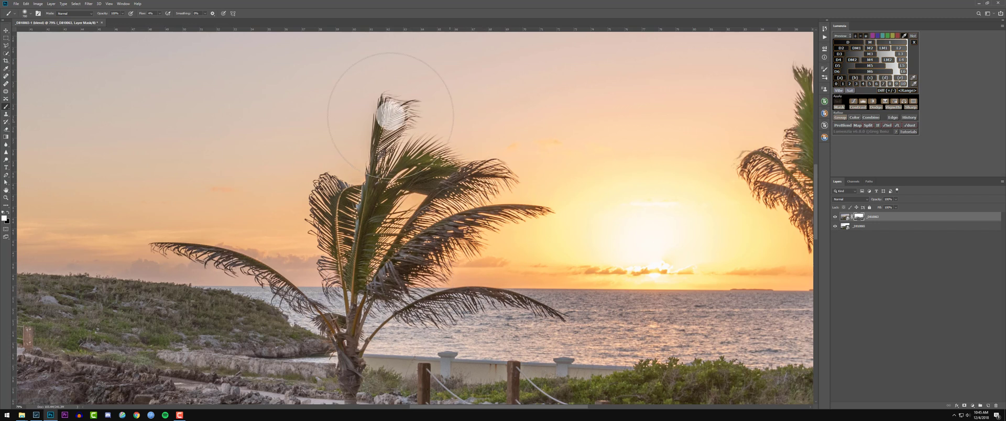
pyautogui.press('space')
pyautogui.moveTo(643, 226); pyautogui.dragTo(422, 211)
pyautogui.moveTo(534, 128)
pyautogui.mouseDown()
pyautogui.moveTo(583, 109)
pyautogui.moveTo(510, 145)
pyautogui.moveTo(553, 129)
pyautogui.moveTo(530, 129)
pyautogui.moveTo(535, 150)
pyautogui.moveTo(577, 132)
pyautogui.moveTo(527, 144)
pyautogui.moveTo(583, 151)
pyautogui.moveTo(602, 195)
pyautogui.moveTo(629, 219)
pyautogui.moveTo(704, 227)
pyautogui.moveTo(674, 228)
pyautogui.moveTo(709, 216)
pyautogui.moveTo(692, 215)
pyautogui.moveTo(683, 242)
pyautogui.moveTo(719, 199)
pyautogui.moveTo(609, 262)
pyautogui.mouseUp()
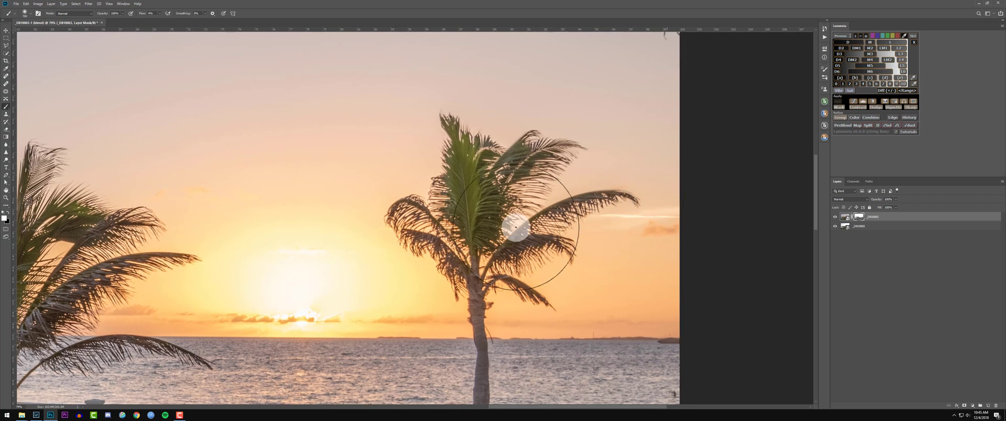
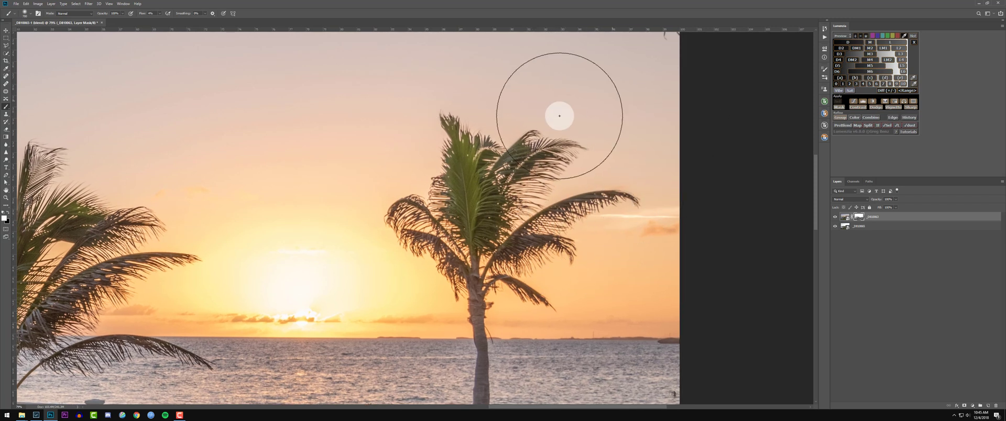
# Refine the mask with a smaller brush on the right palm's outer fronds and a larger brush on the sky beside them.
pyautogui.press('[')
pyautogui.press('[')
pyautogui.press('[')
pyautogui.press('[')
pyautogui.press('[')
pyautogui.moveTo(624, 203); pyautogui.dragTo(568, 322)
pyautogui.press(']')
pyautogui.press(']')
pyautogui.press(']')
pyautogui.press(']')
pyautogui.press(']')
pyautogui.moveTo(656, 104)
pyautogui.mouseDown()
pyautogui.moveTo(481, 173)
pyautogui.moveTo(513, 149)
pyautogui.moveTo(640, 110)
pyautogui.moveTo(456, 181)
pyautogui.moveTo(572, 223)
pyautogui.moveTo(623, 107)
pyautogui.moveTo(662, 251)
pyautogui.mouseUp()
# Examine the blend from the central palm across the rocky headland to the left shoreline and over the whole image.
pyautogui.moveTo(358, 283)
pyautogui.mouseDown()
pyautogui.moveTo(399, 273)
pyautogui.moveTo(662, 123)
pyautogui.mouseUp()
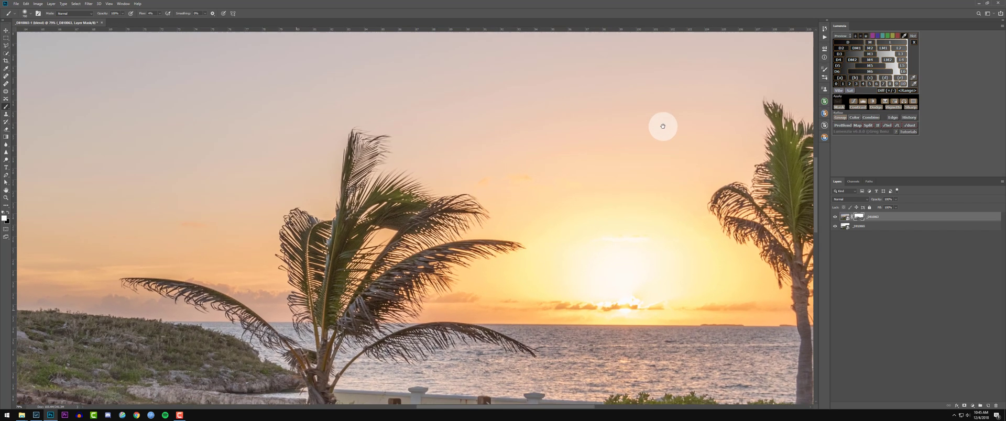
pyautogui.moveTo(360, 321); pyautogui.dragTo(644, 235)
pyautogui.moveTo(368, 257); pyautogui.dragTo(705, 252)
pyautogui.moveTo(183, 282)
pyautogui.mouseDown()
pyautogui.moveTo(251, 294)
pyautogui.moveTo(319, 134)
pyautogui.moveTo(186, 165)
pyautogui.mouseUp()
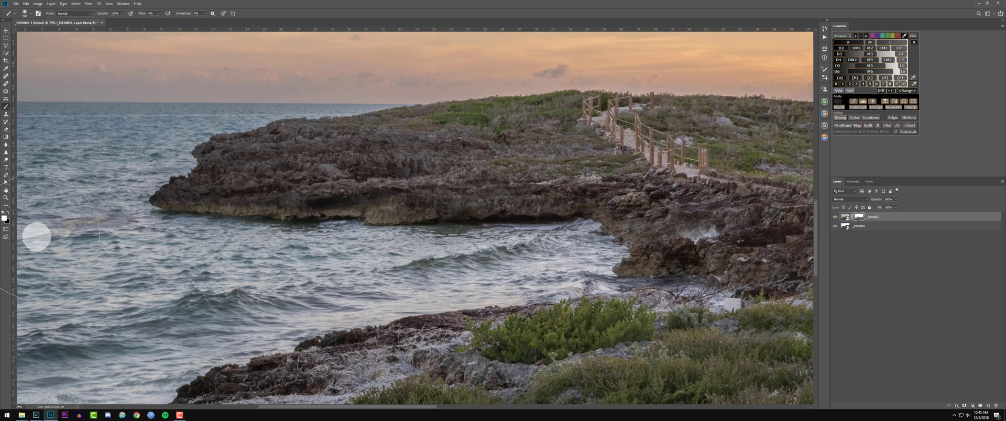
pyautogui.moveTo(460, 244); pyautogui.dragTo(396, 182)
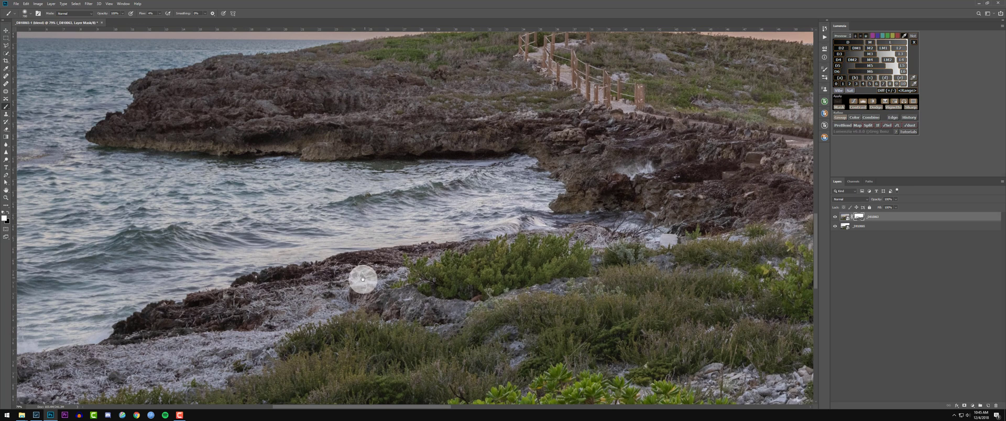
pyautogui.moveTo(364, 278); pyautogui.dragTo(604, 207)
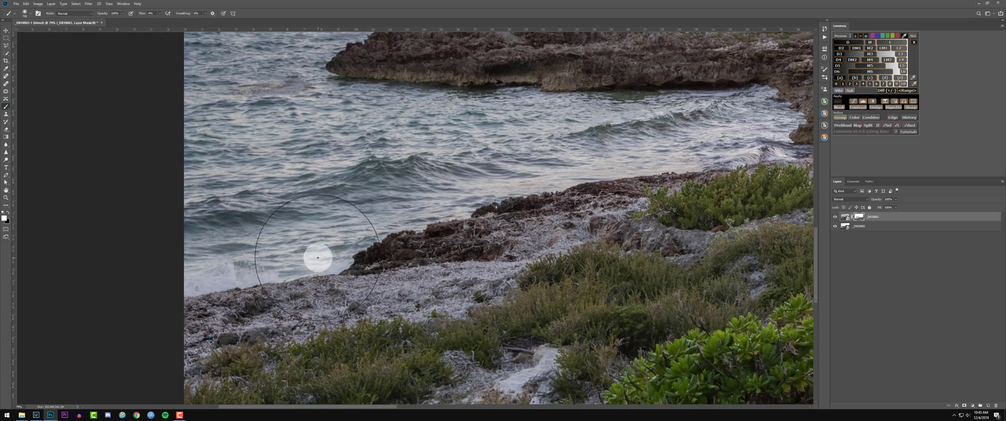
pyautogui.scroll(-4, 317, 258)
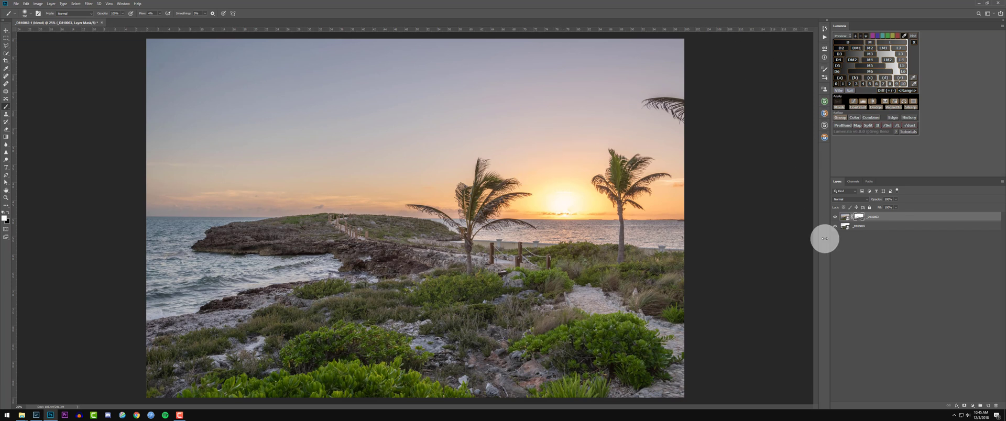
# In Camera Raw, add a graduated filter over the sunset layer's sky with lower Temperature and Exposure and raised Tint and Saturation.
pyautogui.click(844, 216)
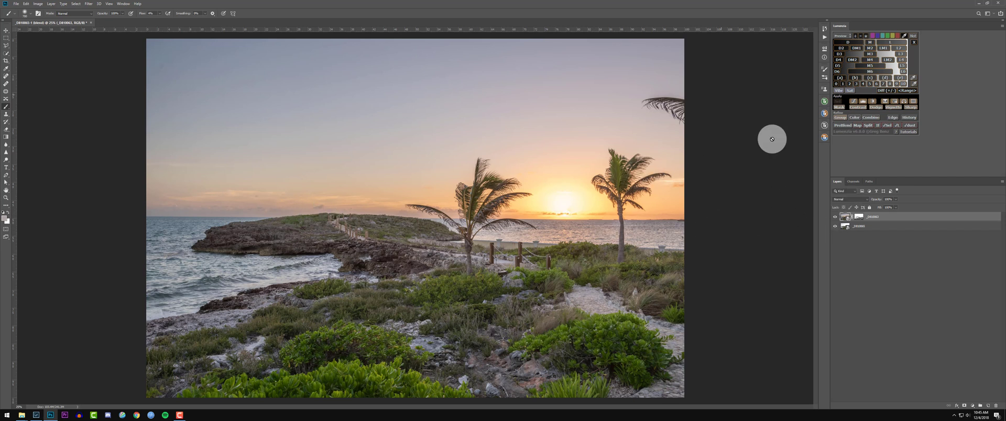
pyautogui.doubleClick(846, 217)
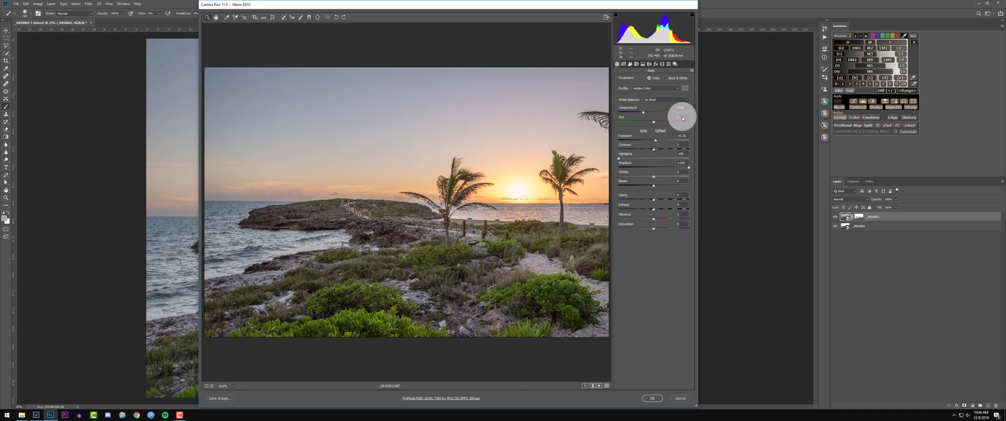
pyautogui.click(309, 17)
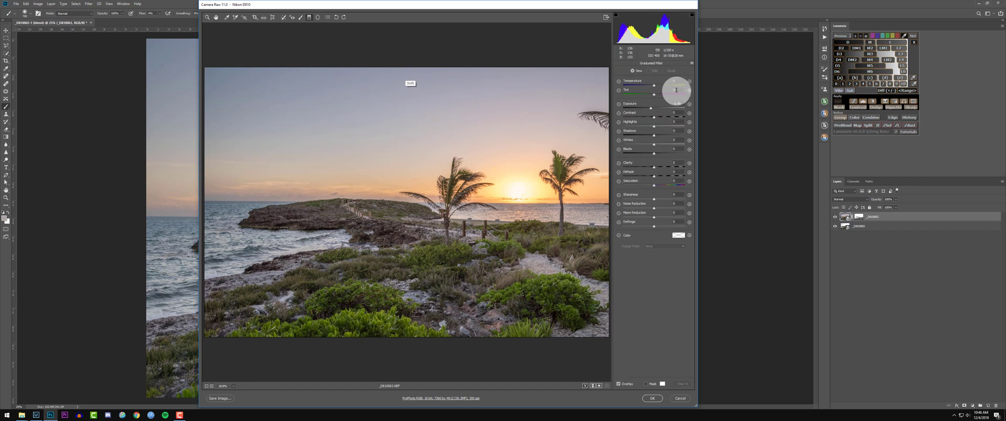
pyautogui.moveTo(414, 63); pyautogui.dragTo(407, 225)
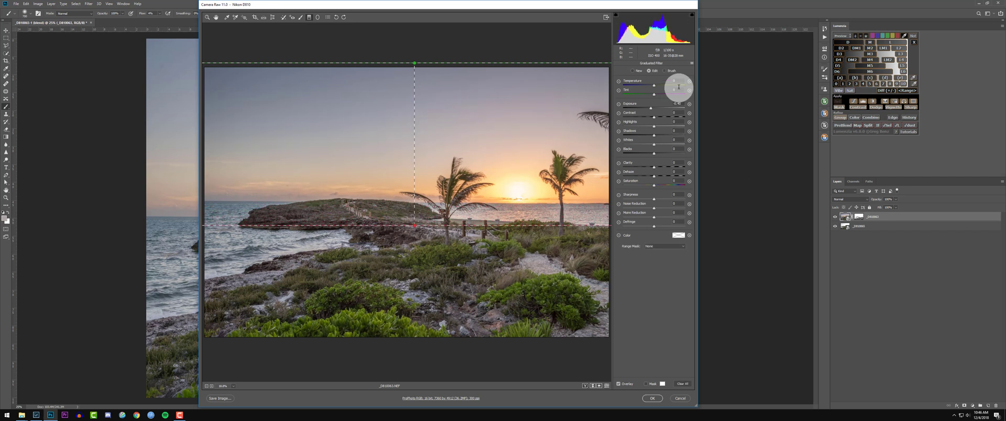
pyautogui.moveTo(678, 86); pyautogui.dragTo(659, 96)
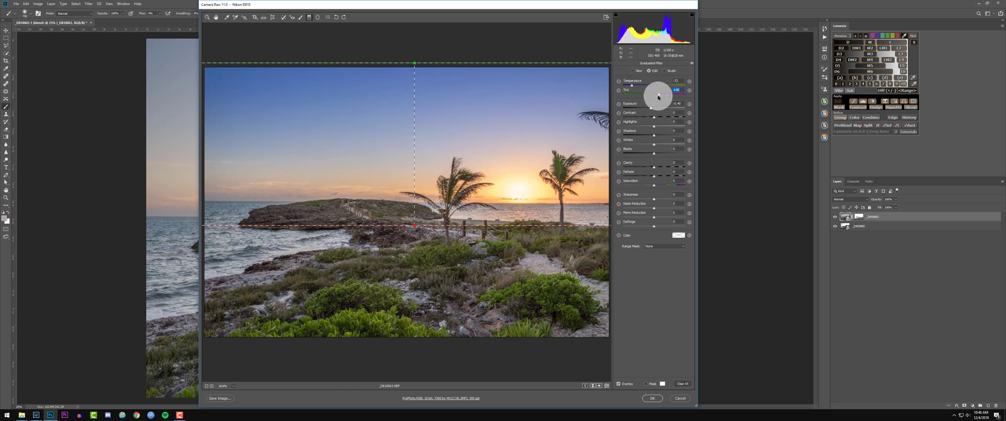
pyautogui.moveTo(650, 108); pyautogui.dragTo(652, 113)
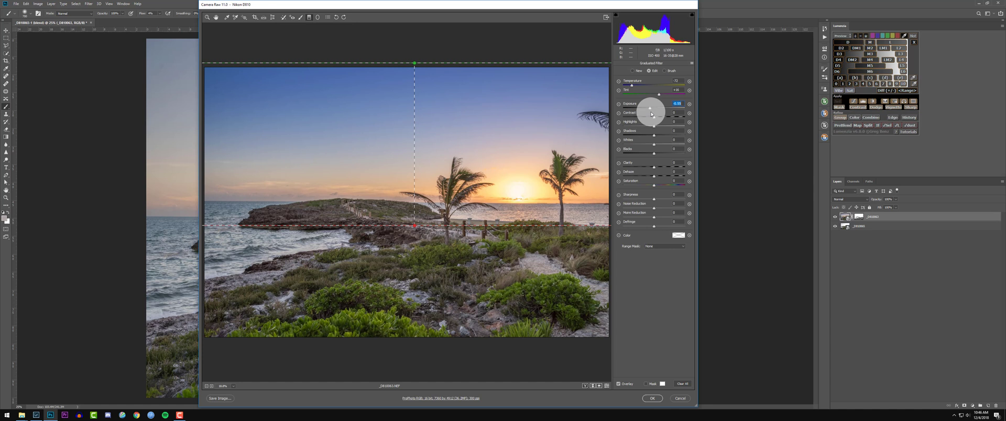
pyautogui.moveTo(654, 185); pyautogui.dragTo(663, 189)
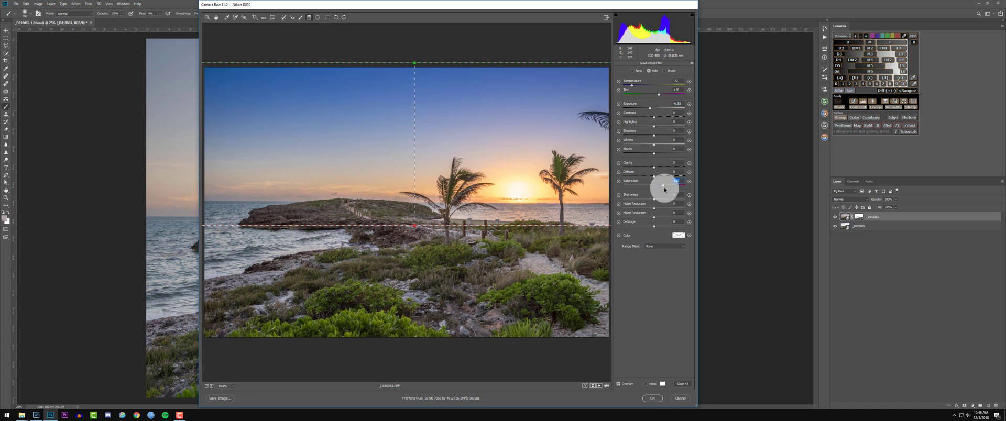
# Add a radial filter around the sun between the two palms and reset its local correction settings.
pyautogui.click(318, 19)
pyautogui.moveTo(511, 189)
pyautogui.mouseDown()
pyautogui.moveTo(565, 203)
pyautogui.moveTo(522, 188)
pyautogui.mouseUp()
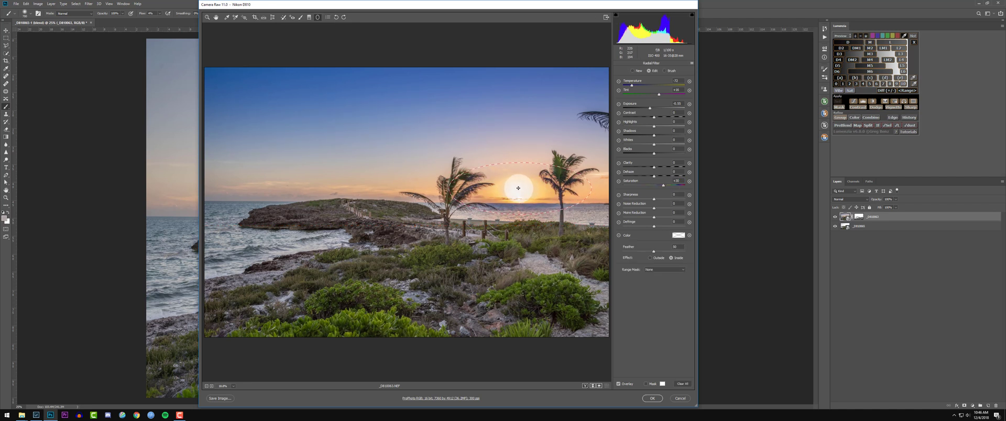
pyautogui.click(676, 102)
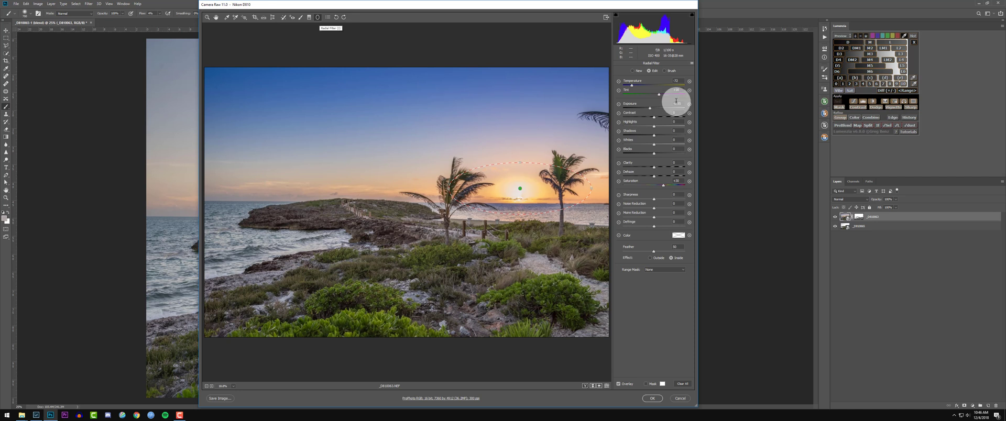
pyautogui.click(534, 199)
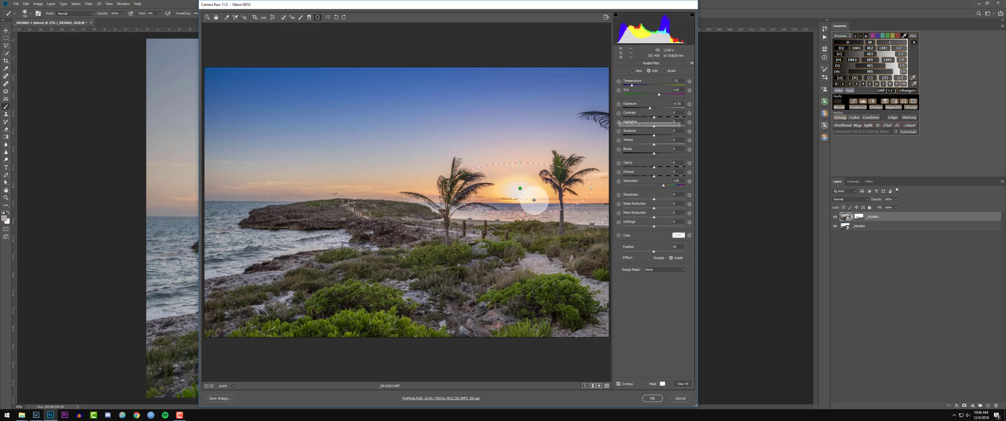
pyautogui.click(691, 62)
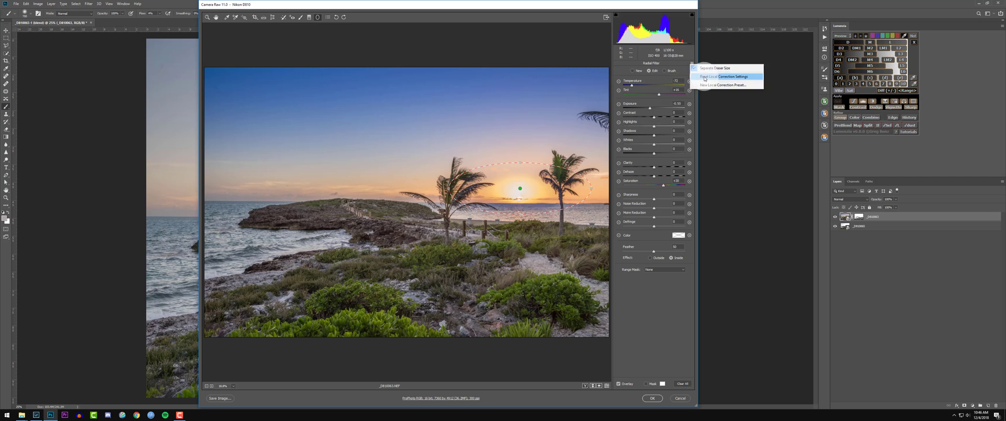
pyautogui.click(705, 77)
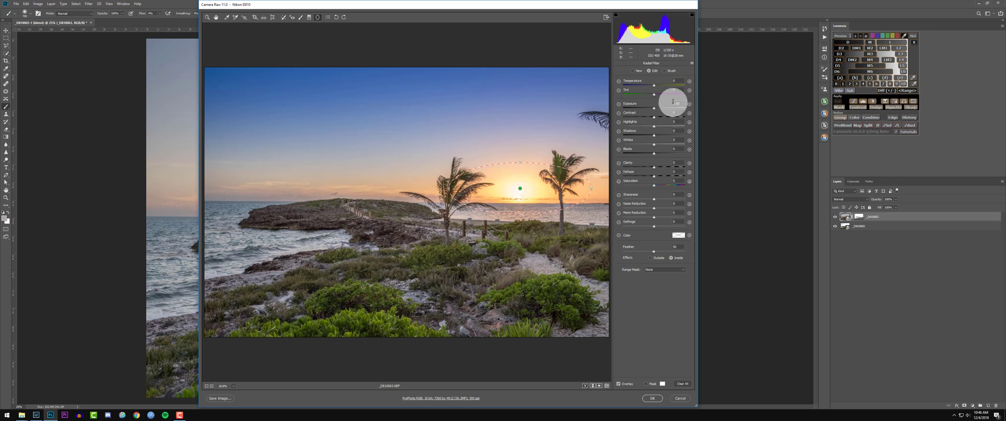
# Raise the sun radial filter's Temperature and Saturation moderately for a warmer glow.
pyautogui.moveTo(654, 85)
pyautogui.mouseDown()
pyautogui.moveTo(684, 85)
pyautogui.moveTo(661, 93)
pyautogui.mouseUp()
pyautogui.click(663, 186)
pyautogui.click(674, 81)
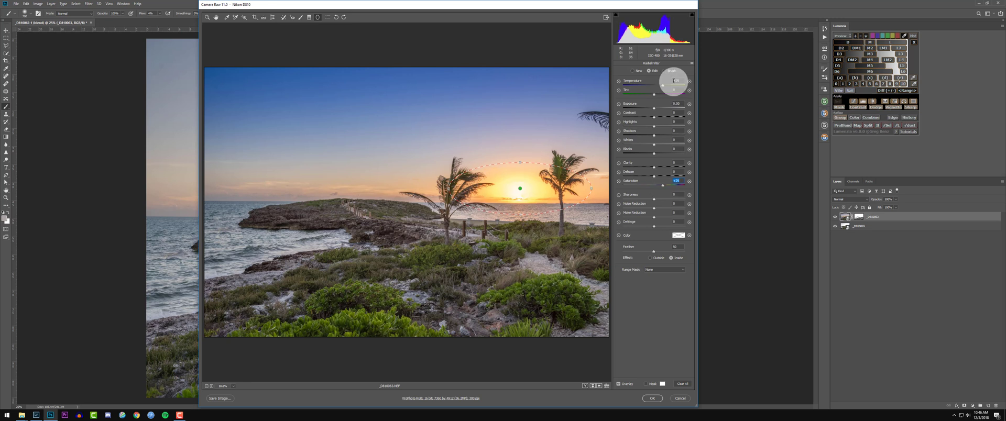
# Restrict the sun radial filter to bright tones with a Luminance range mask set to 76/100.
pyautogui.click(659, 273)
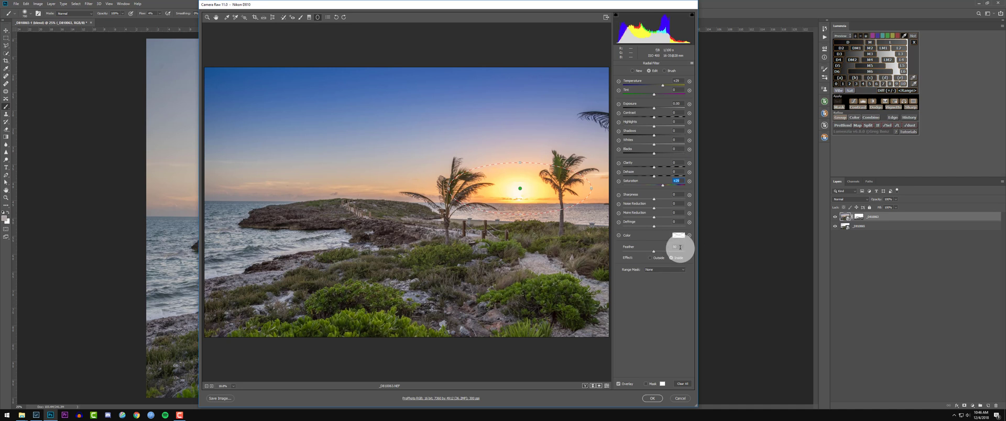
pyautogui.click(652, 270)
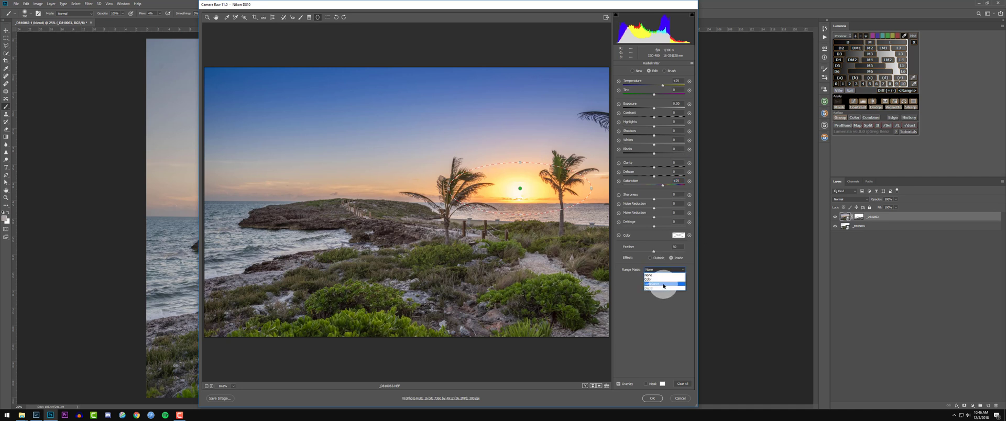
pyautogui.click(663, 284)
pyautogui.click(628, 280)
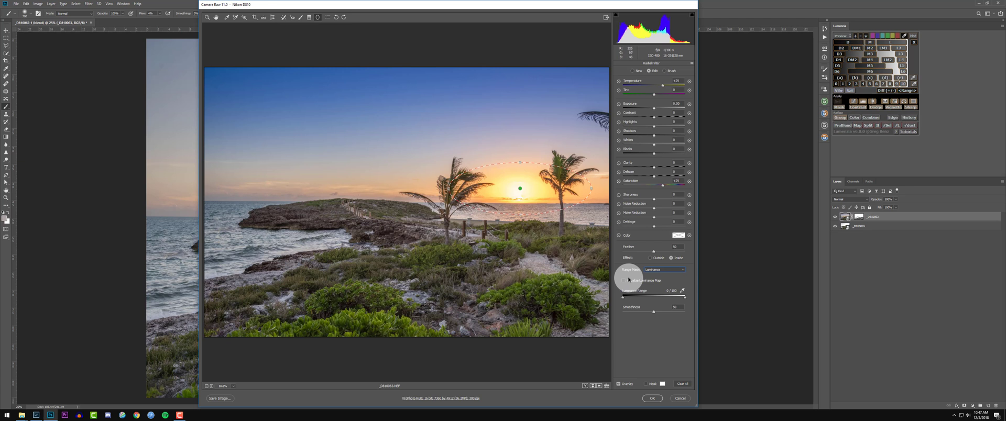
pyautogui.click(622, 283)
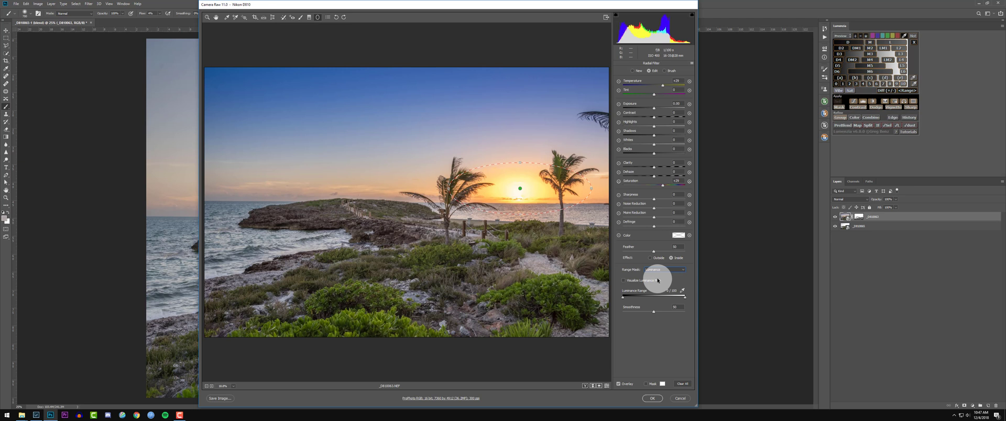
pyautogui.moveTo(637, 296); pyautogui.dragTo(671, 305)
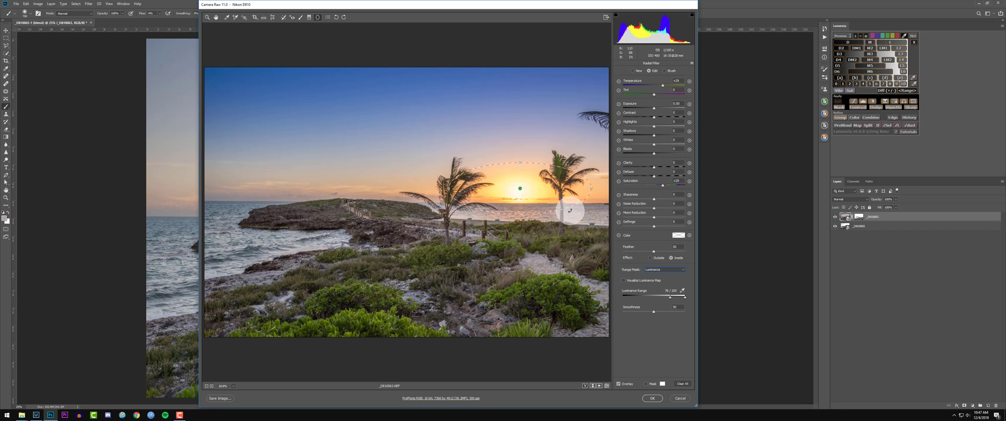
# Restrict the sky's graduated filter with a Luminance range mask at 60/100, raise its Saturation, and apply the Camera Raw edits.
pyautogui.click(309, 19)
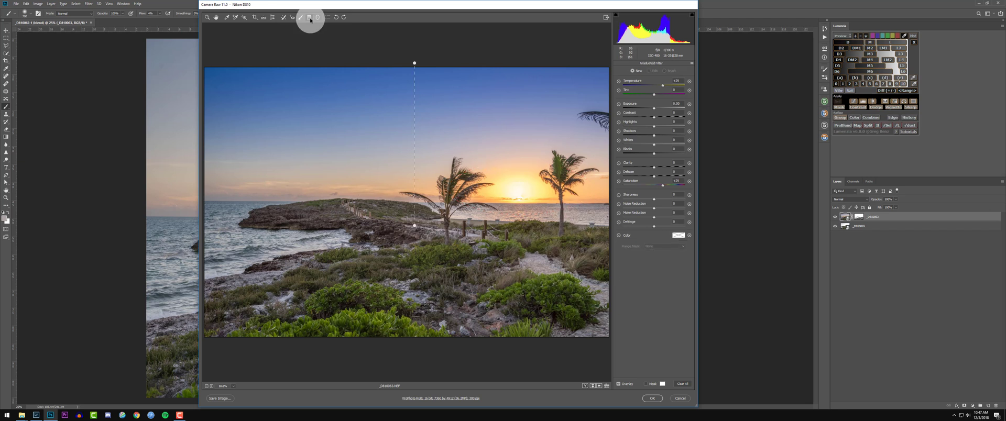
pyautogui.click(414, 63)
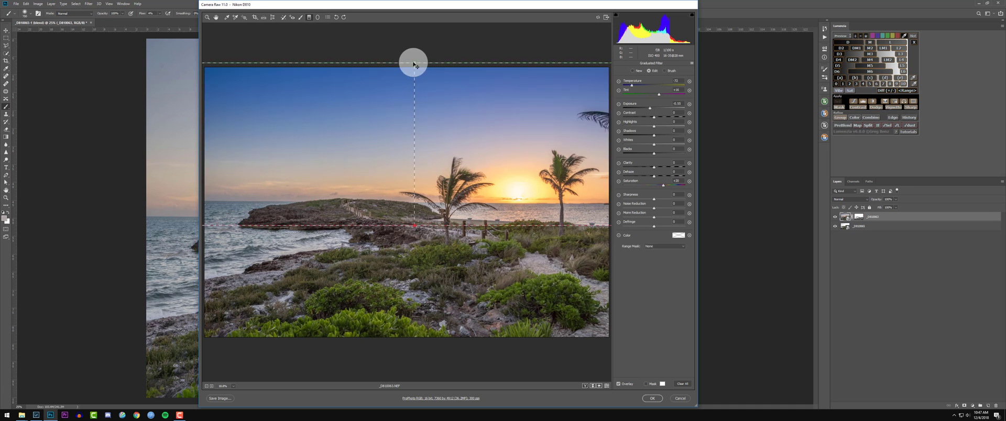
pyautogui.click(663, 246)
pyautogui.click(669, 264)
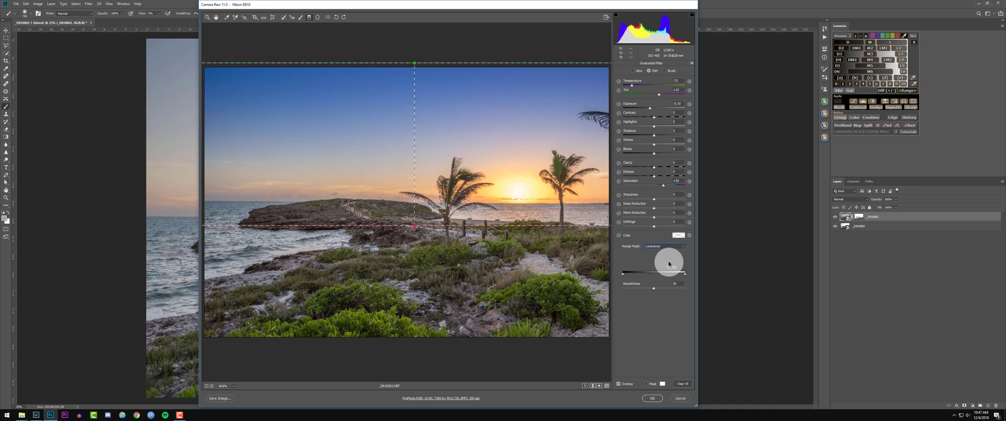
pyautogui.moveTo(623, 273); pyautogui.dragTo(658, 274)
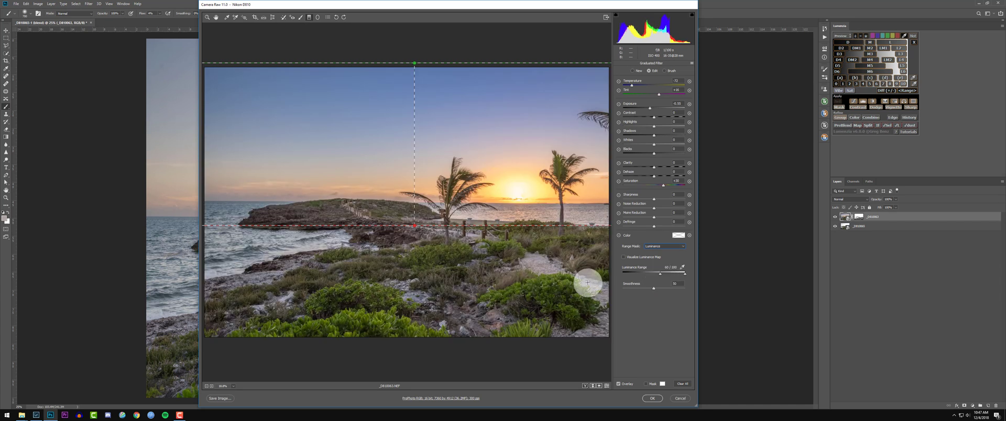
pyautogui.moveTo(664, 185); pyautogui.dragTo(682, 190)
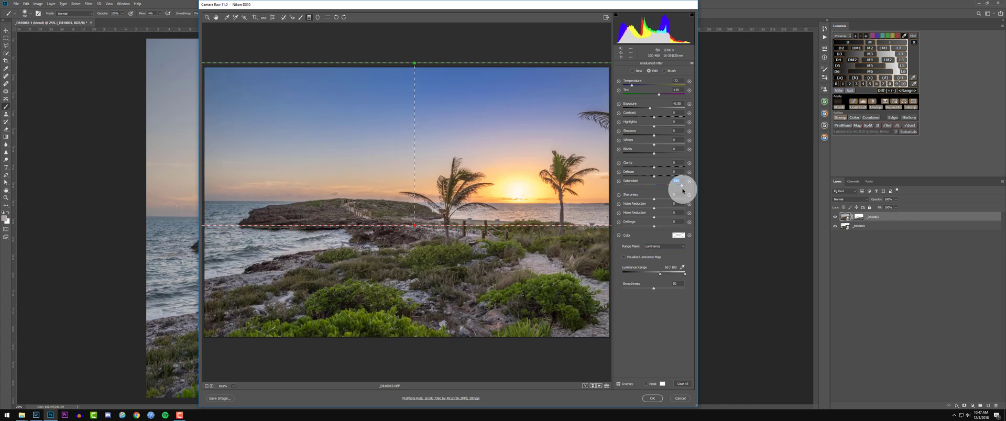
pyautogui.click(659, 401)
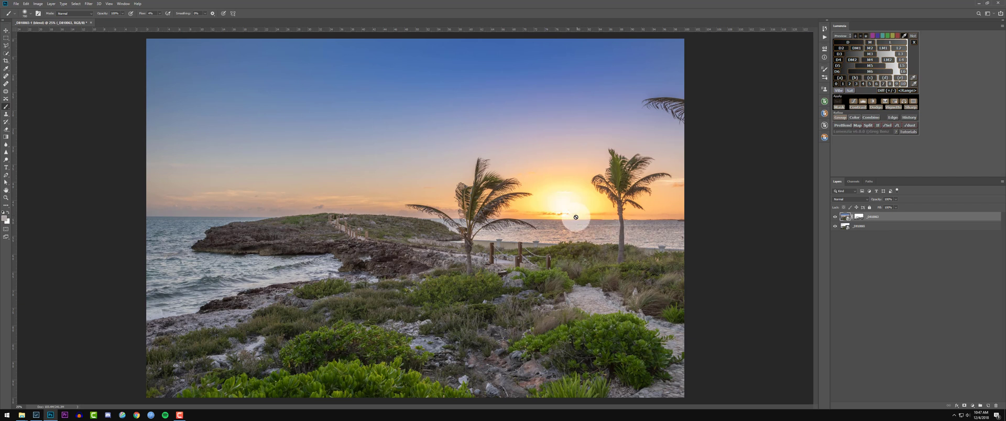
# Open the foreground exposure's layer in Camera Raw and slightly lower the Greens saturation in the HSL adjustments.
pyautogui.press('z')
pyautogui.moveTo(536, 303); pyautogui.dragTo(532, 294)
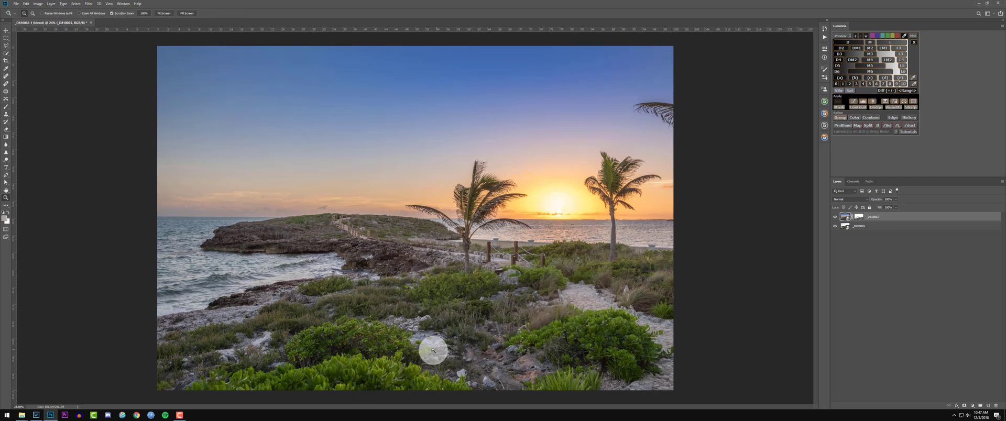
pyautogui.click(845, 227)
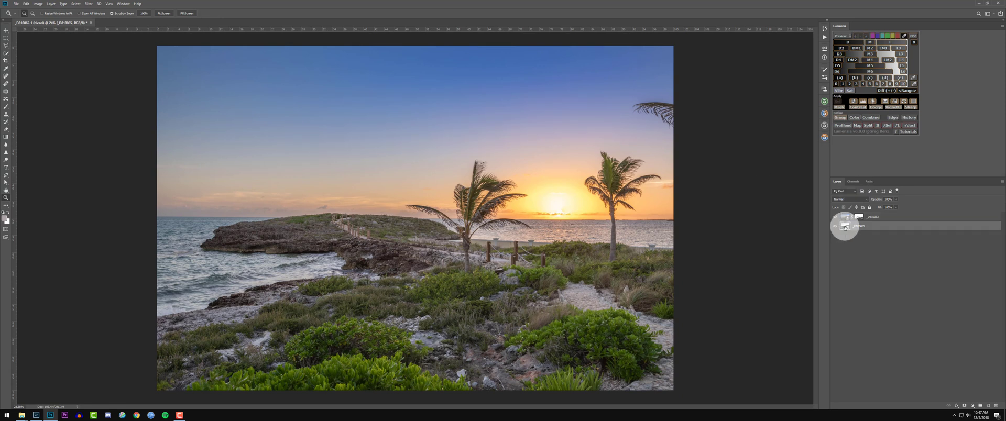
pyautogui.doubleClick(845, 227)
pyautogui.click(394, 336)
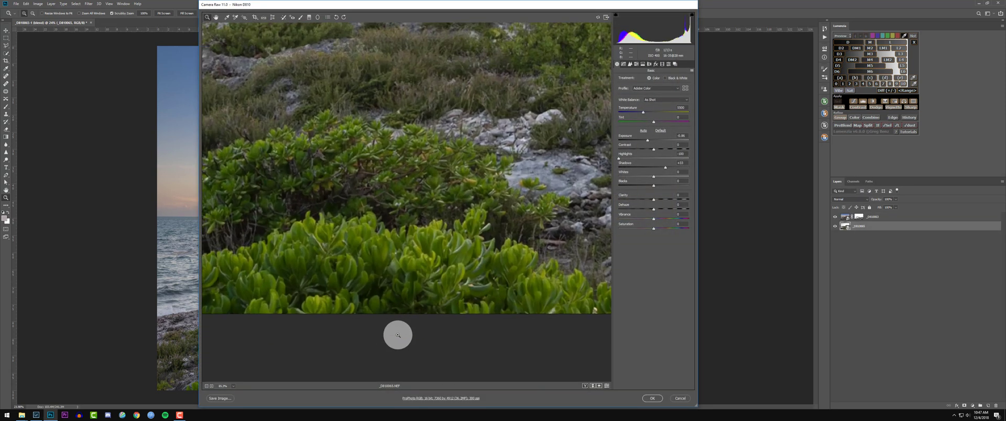
pyautogui.moveTo(440, 284); pyautogui.dragTo(454, 276)
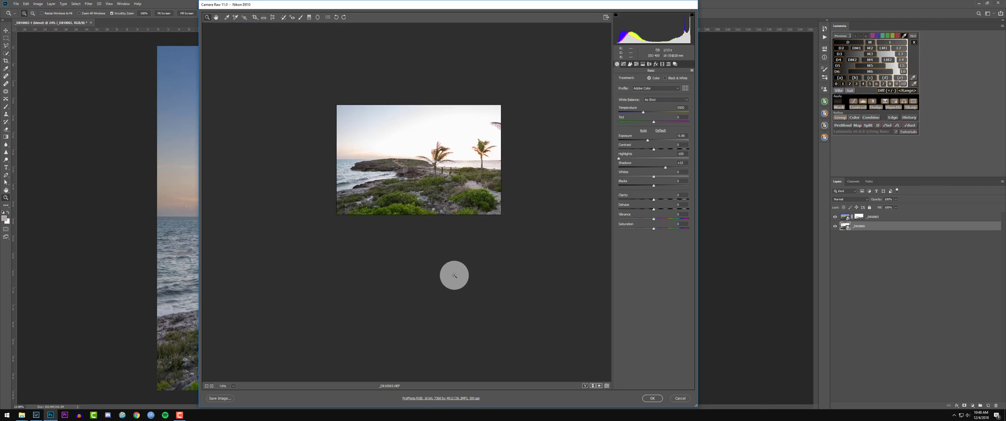
pyautogui.moveTo(435, 231); pyautogui.dragTo(436, 233)
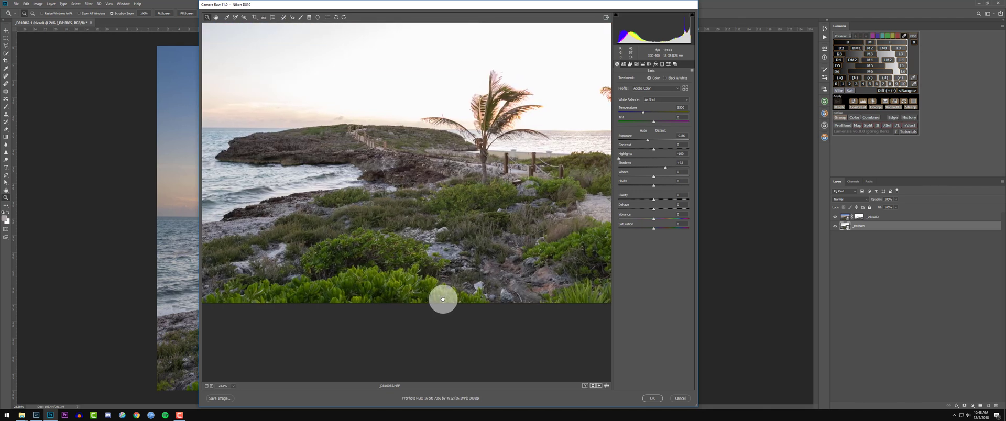
pyautogui.click(636, 64)
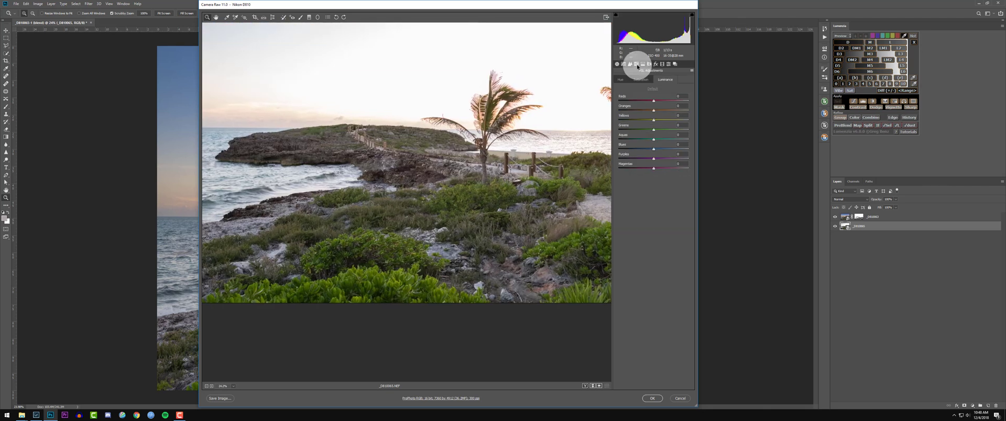
pyautogui.click(642, 80)
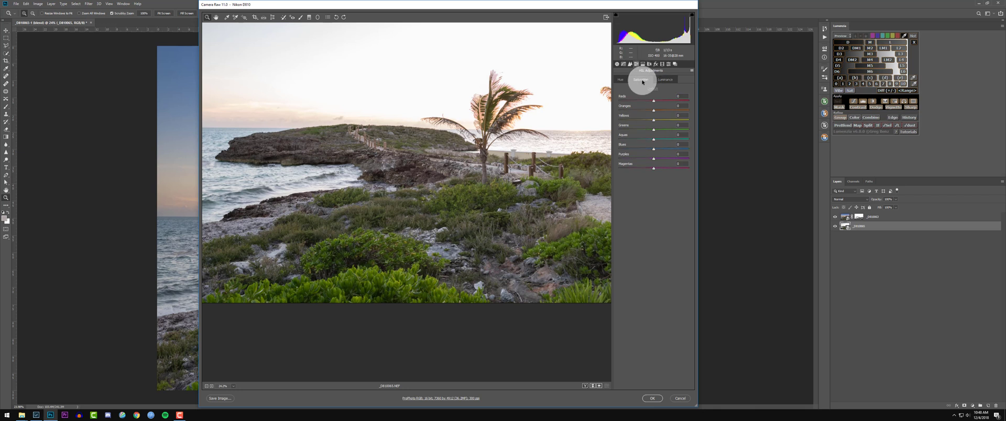
pyautogui.moveTo(653, 129); pyautogui.dragTo(648, 130)
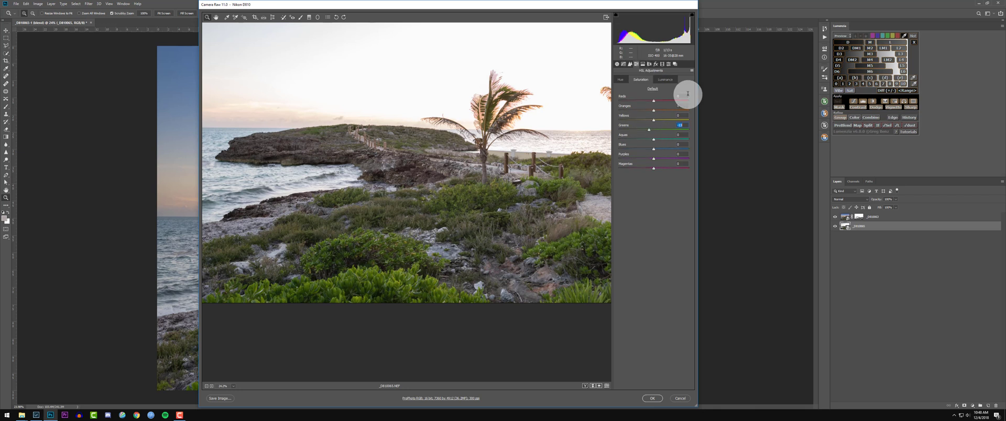
# Lower the Greens luminance in the HSL adjustments and apply the Camera Raw edits to the foreground layer.
pyautogui.click(664, 80)
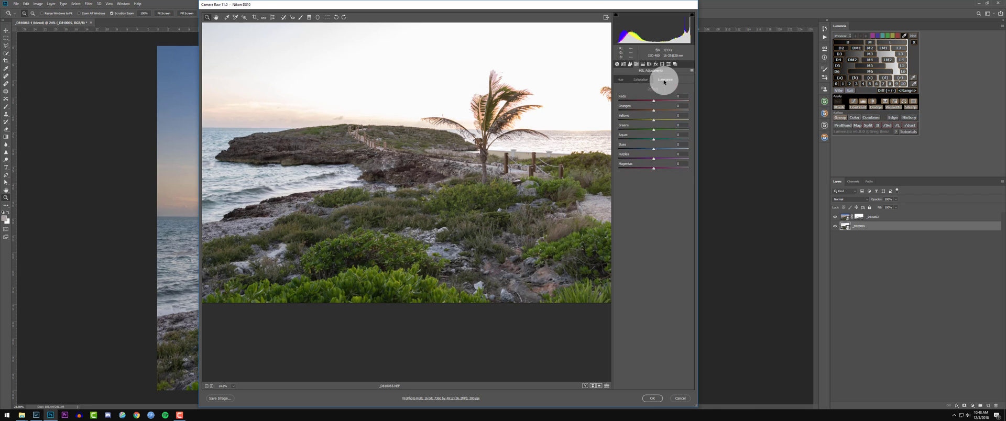
pyautogui.moveTo(653, 130); pyautogui.dragTo(642, 133)
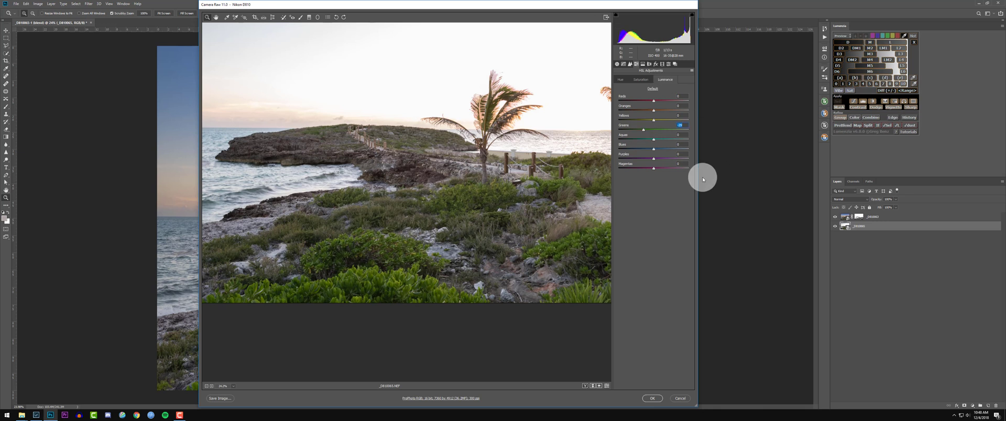
pyautogui.hotkey('ctrl', '0')
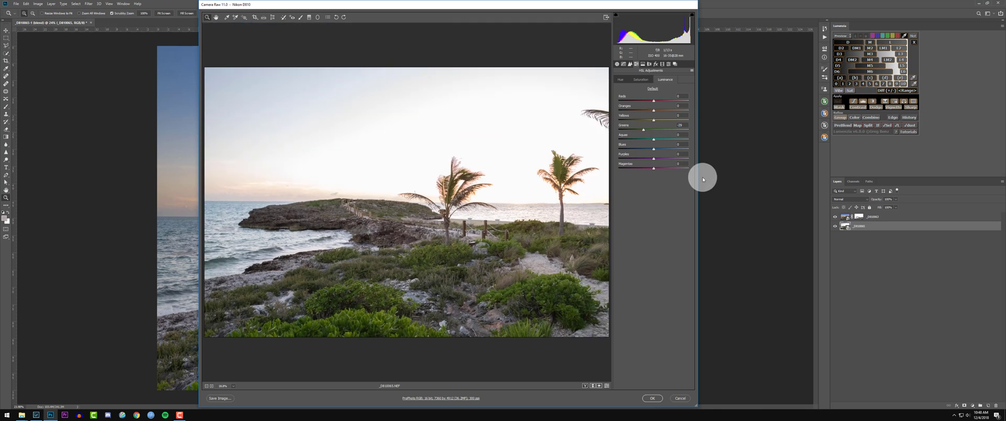
pyautogui.click(653, 398)
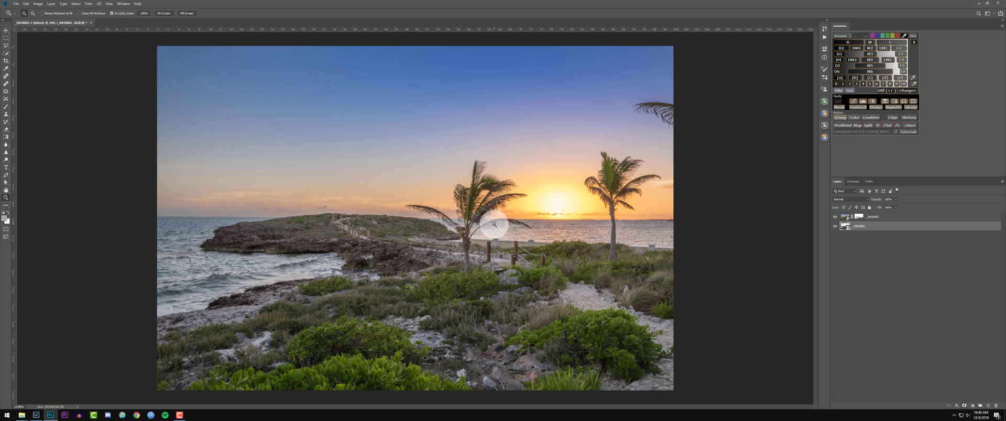
pyautogui.moveTo(561, 208); pyautogui.dragTo(593, 216)
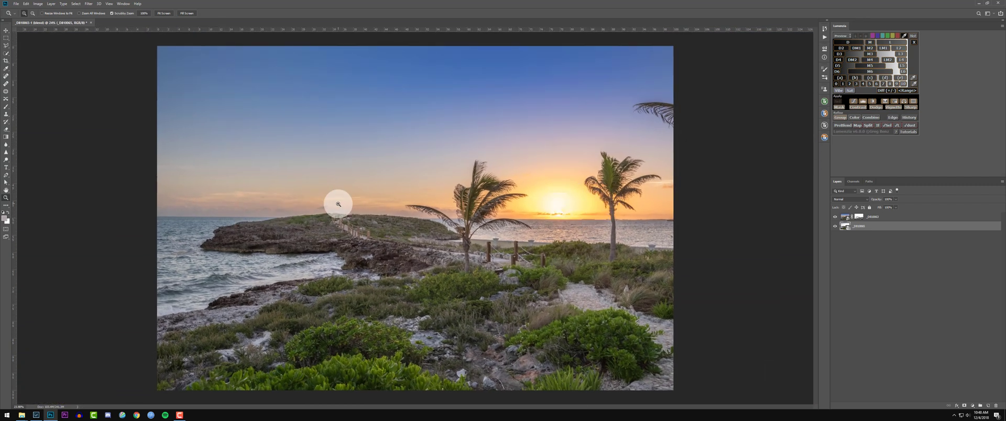
pyautogui.moveTo(337, 203); pyautogui.dragTo(343, 212)
pyautogui.moveTo(527, 251); pyautogui.dragTo(532, 243)
# Add a vignette above the sunset layer using a single layer mask and adjust its opacity to a subtle darkening.
pyautogui.click(879, 216)
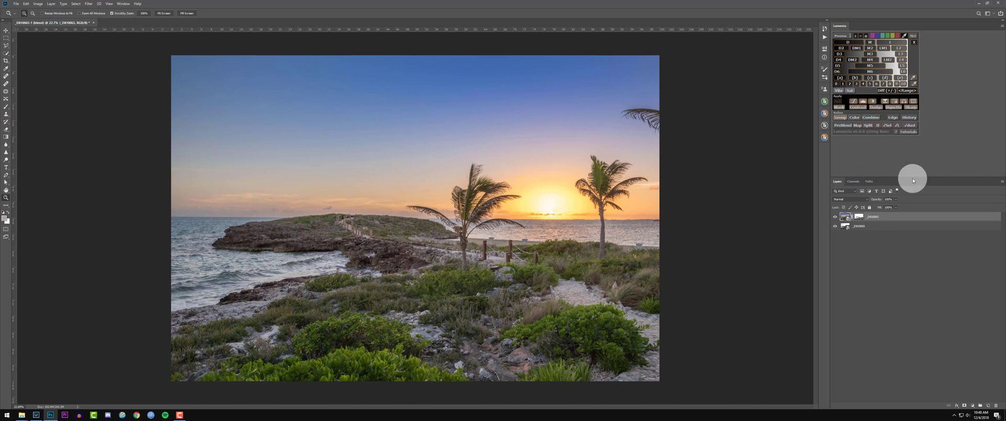
pyautogui.click(893, 107)
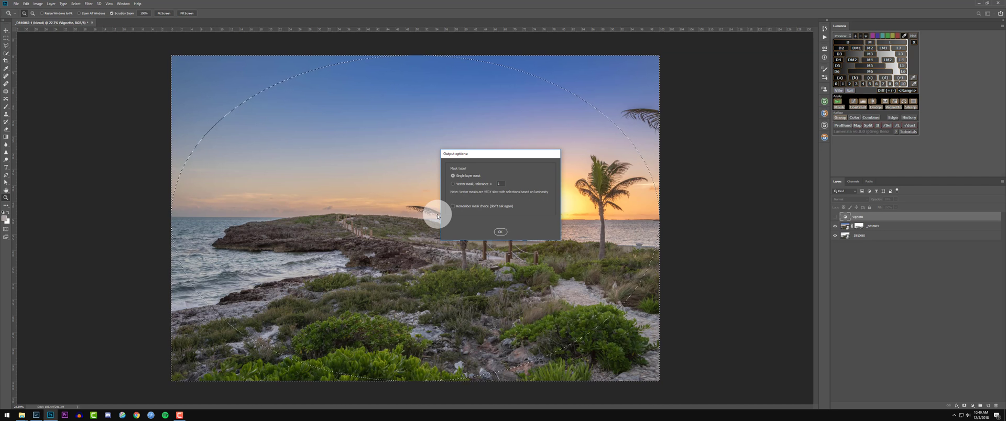
pyautogui.click(477, 184)
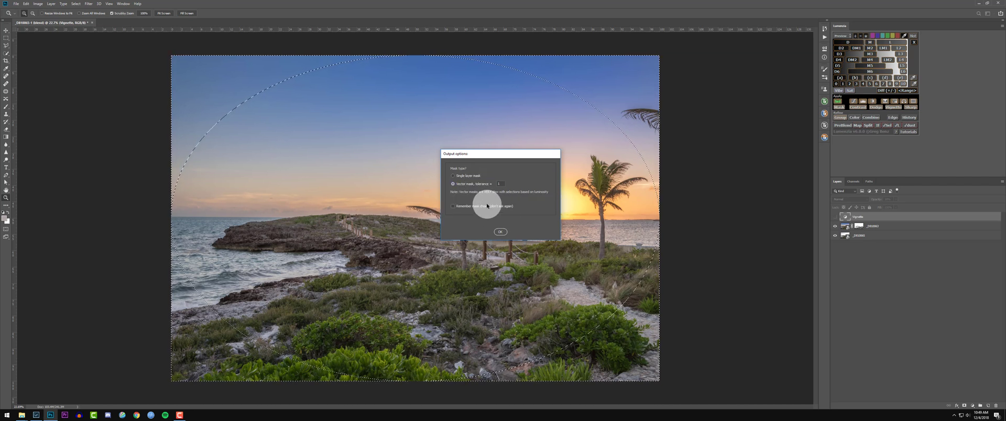
pyautogui.click(477, 176)
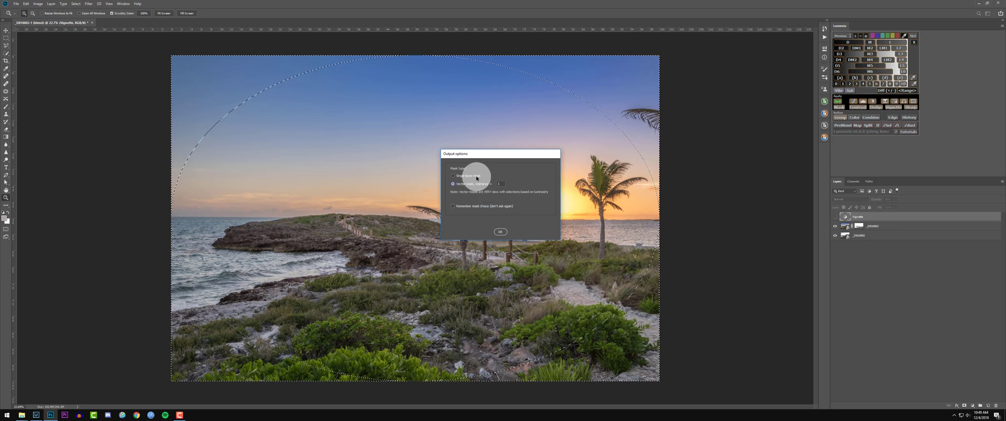
pyautogui.click(500, 233)
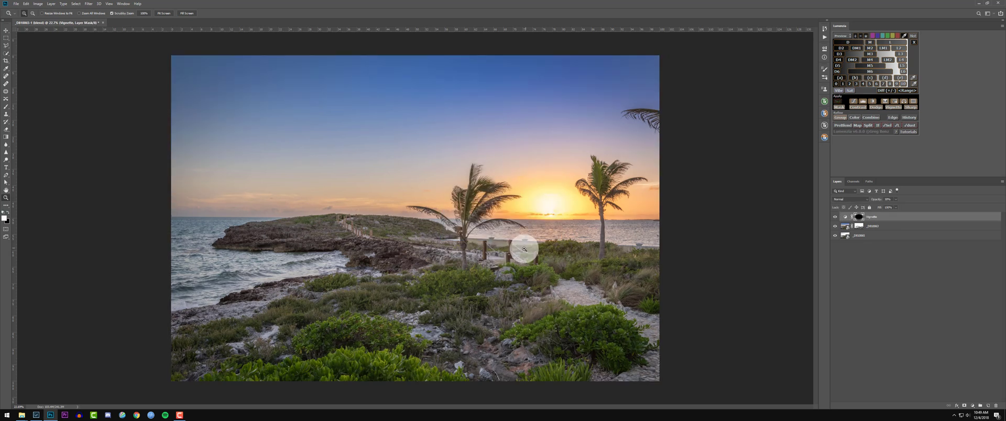
pyautogui.moveTo(873, 199); pyautogui.dragTo(892, 204)
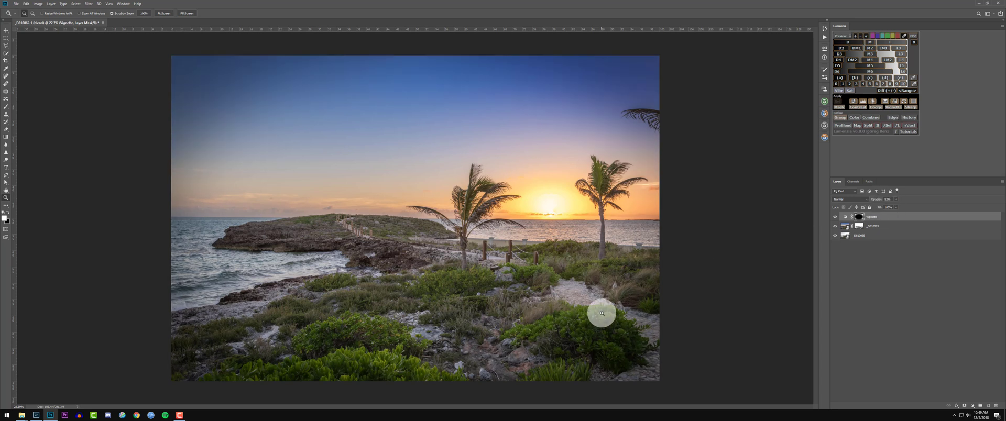
pyautogui.moveTo(878, 200); pyautogui.dragTo(860, 204)
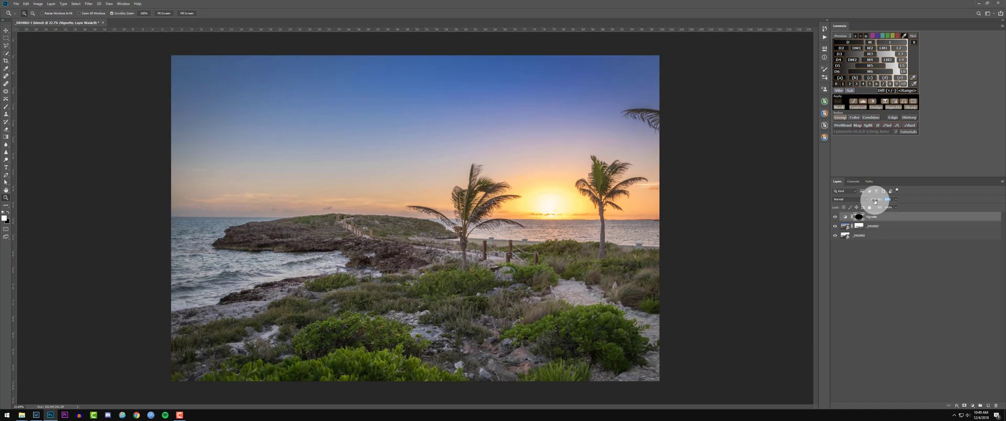
# Set up a much larger black brush, paint the vignette's layer mask to reduce foreground darkening, and inspect the mask.
pyautogui.press('b')
pyautogui.press(']')
pyautogui.press(']')
pyautogui.press(']')
pyautogui.press(']')
pyautogui.press(']')
pyautogui.press(']')
pyautogui.press(']')
pyautogui.press(']')
pyautogui.press(']')
pyautogui.press(']')
pyautogui.press(']')
pyautogui.press(']')
pyautogui.press(']')
pyautogui.press(']')
pyautogui.press(']')
pyautogui.press(']')
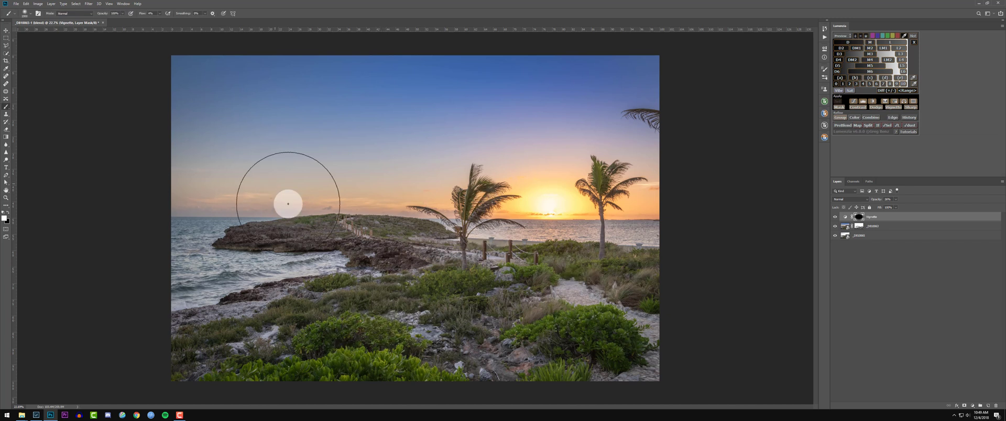
pyautogui.press('x')
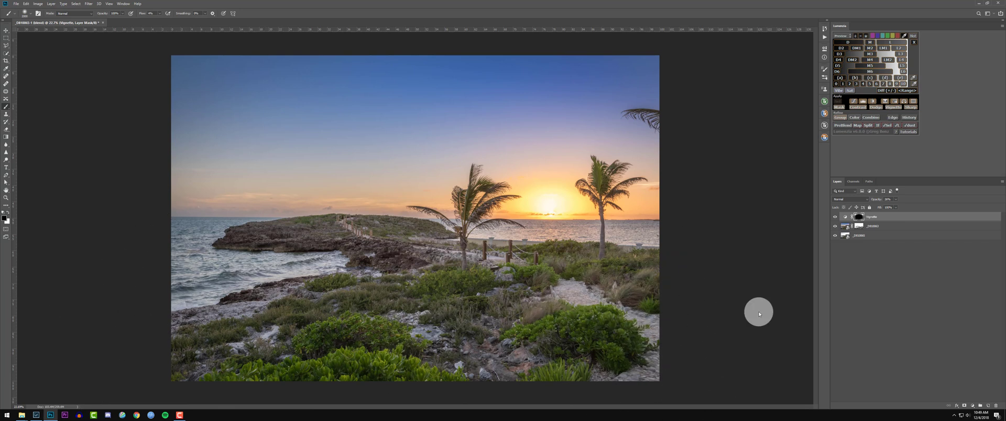
pyautogui.keyDown('alt'); pyautogui.click(860, 216); pyautogui.keyUp('alt')
pyautogui.keyDown('alt'); pyautogui.click(862, 216); pyautogui.keyUp('alt')
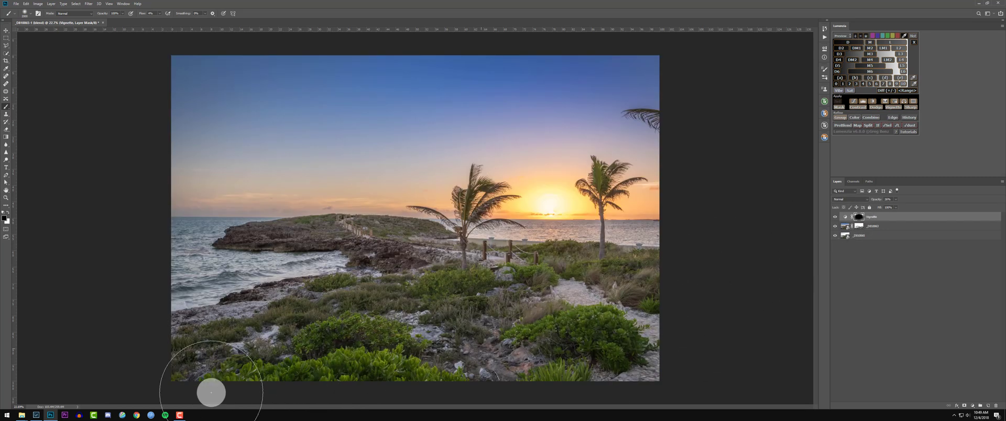
# Inspect the sun and palms up close, and stamp all visible layers into a new layer above the vignette.
pyautogui.press('z')
pyautogui.moveTo(545, 217)
pyautogui.mouseDown()
pyautogui.moveTo(576, 221)
pyautogui.moveTo(566, 223)
pyautogui.mouseUp()
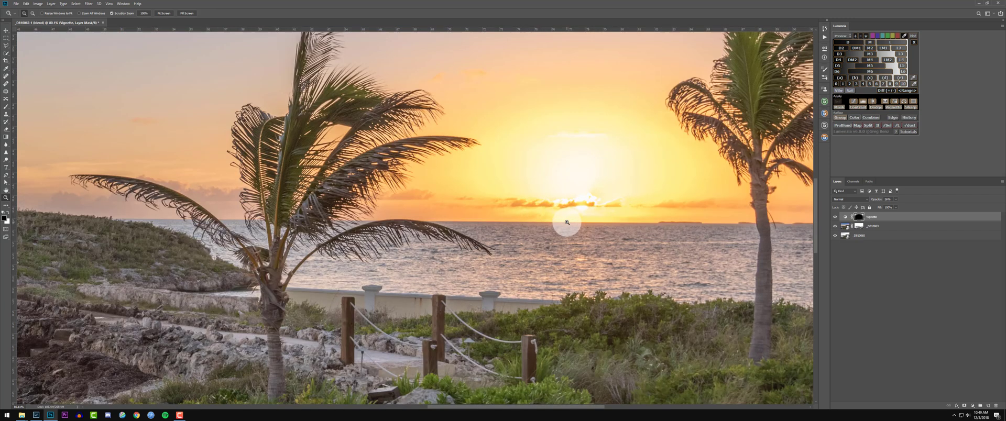
pyautogui.hotkey('ctrl', '0')
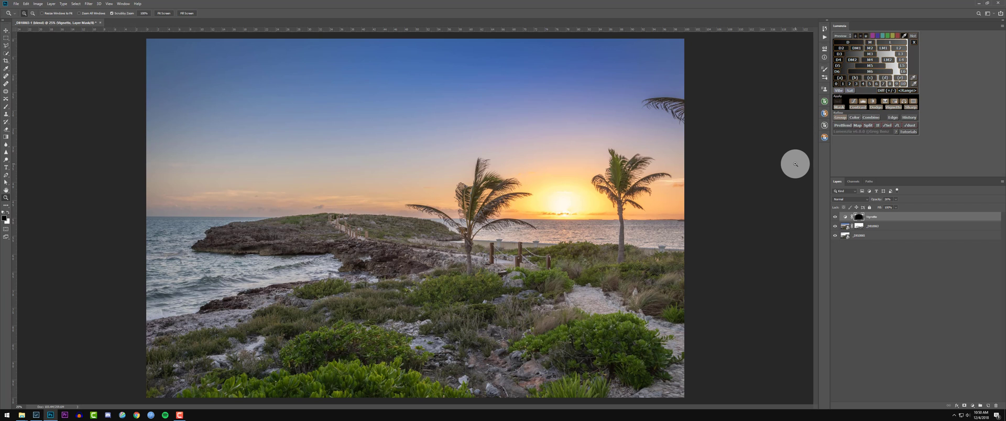
pyautogui.hotkey('ctrl', 'shift', 'alt', 'e')
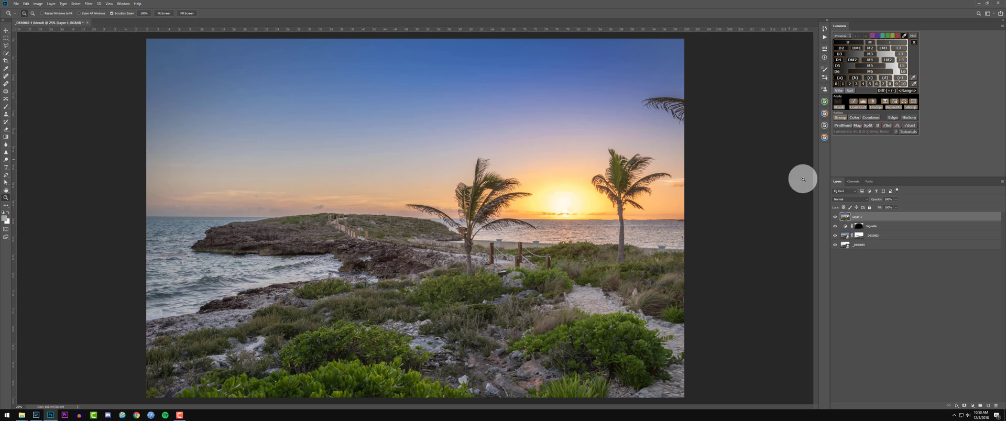
# Sharpen the merged layer as a Smart Object using the Deconvolution method for landscapes.
pyautogui.click(910, 107)
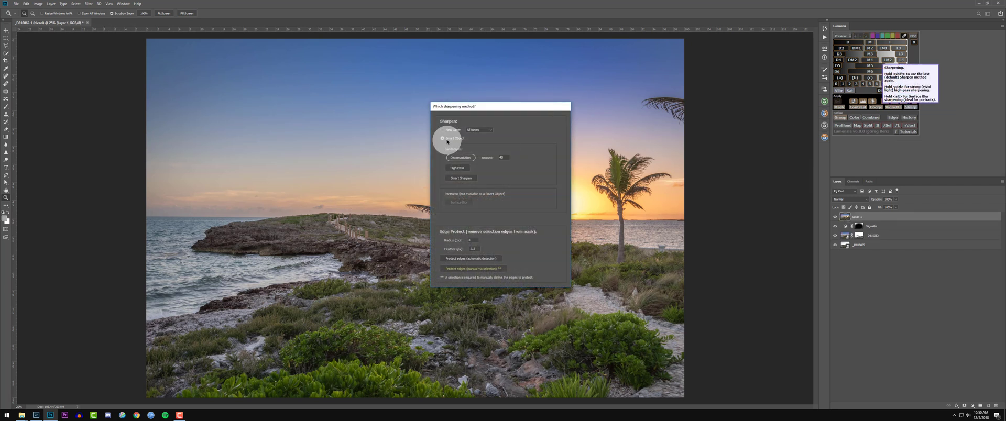
pyautogui.doubleClick(504, 158)
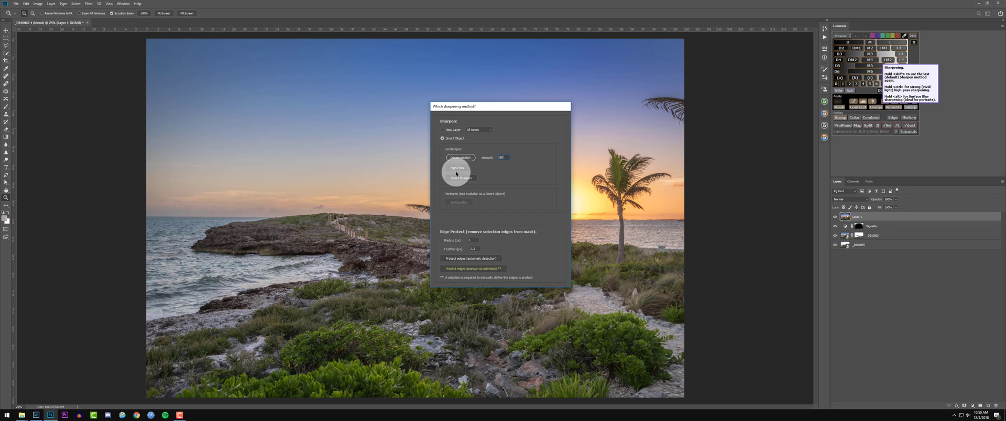
pyautogui.click(456, 169)
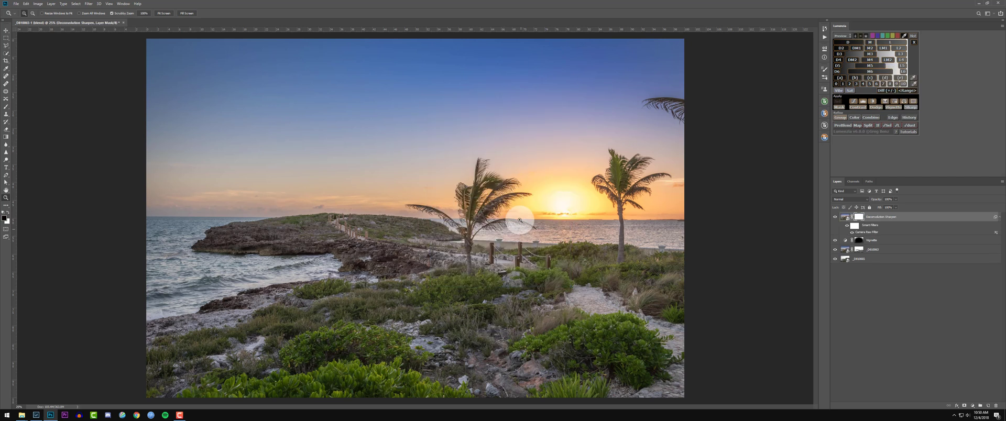
# Compare the image with and without the Deconvolution Sharpen layer, zoomed in on the palm fronds and the grassy headland.
pyautogui.moveTo(500, 206); pyautogui.dragTo(539, 213)
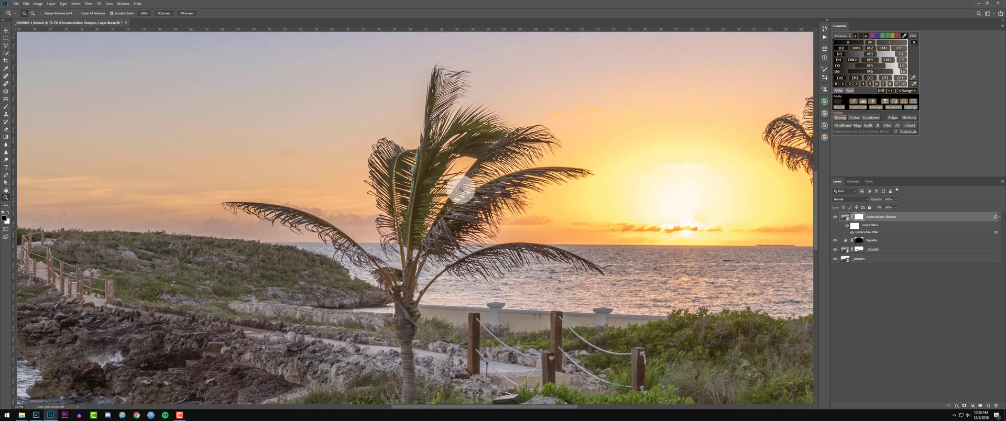
pyautogui.moveTo(267, 255); pyautogui.dragTo(302, 256)
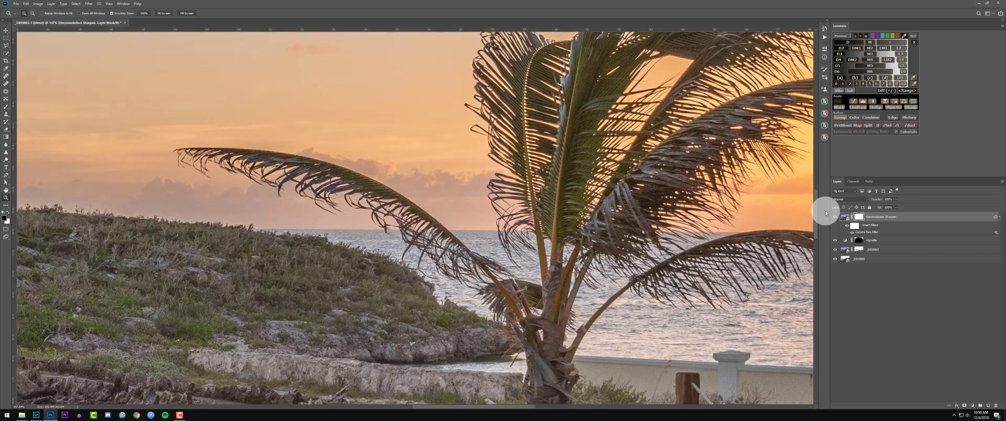
pyautogui.click(835, 218)
pyautogui.click(835, 216)
pyautogui.click(834, 218)
pyautogui.click(835, 218)
pyautogui.click(835, 218)
pyautogui.click(835, 217)
pyautogui.click(835, 218)
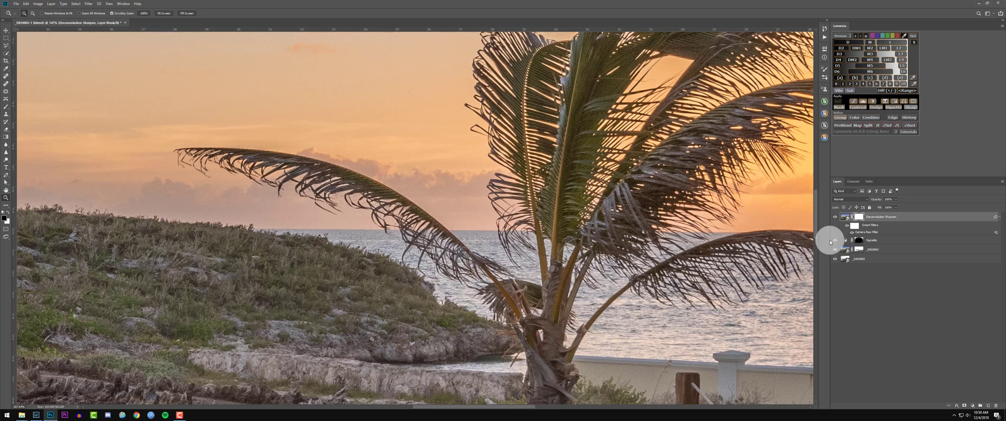
# Edit the sharpening layer's Camera Raw Filter to add noise reduction: luminance about 28, luminance detail about 85 and luminance contrast about 28.
pyautogui.doubleClick(880, 233)
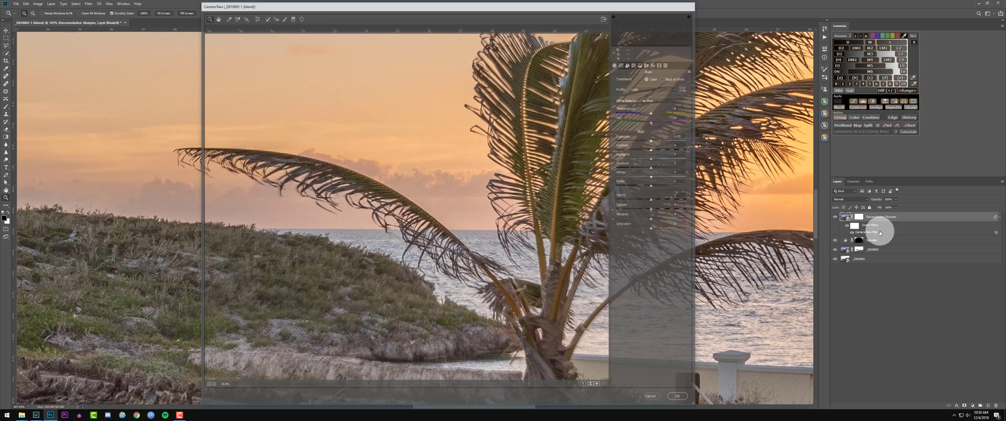
pyautogui.moveTo(460, 213); pyautogui.dragTo(488, 213)
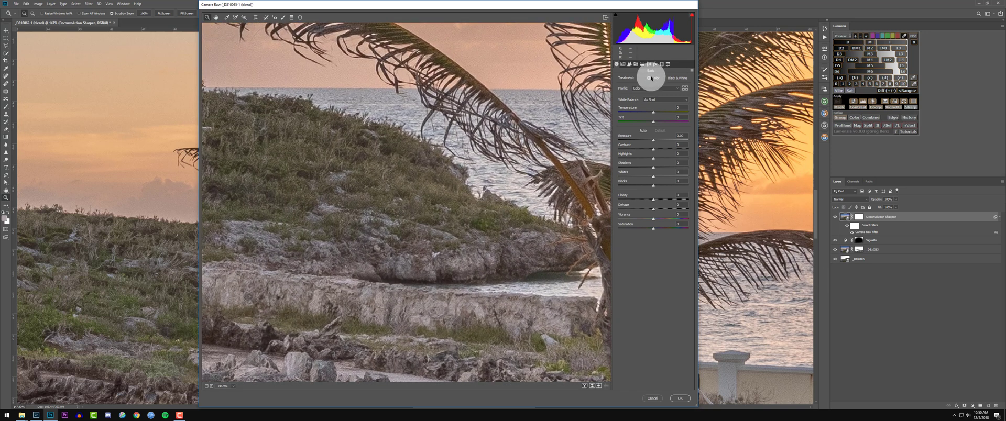
pyautogui.click(629, 64)
pyautogui.click(682, 133)
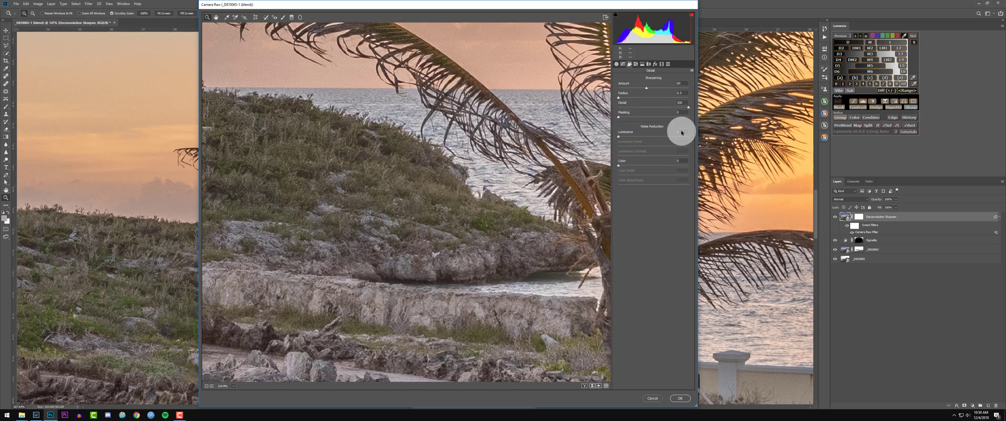
pyautogui.click(632, 137)
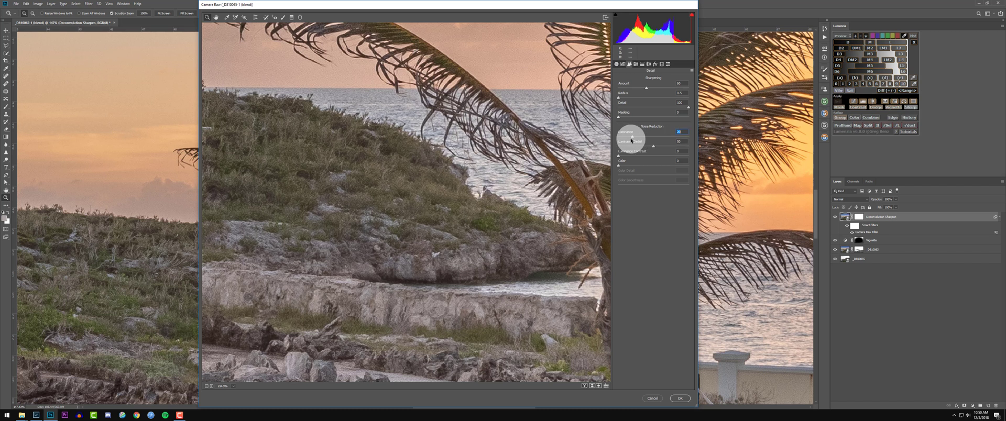
pyautogui.click(678, 146)
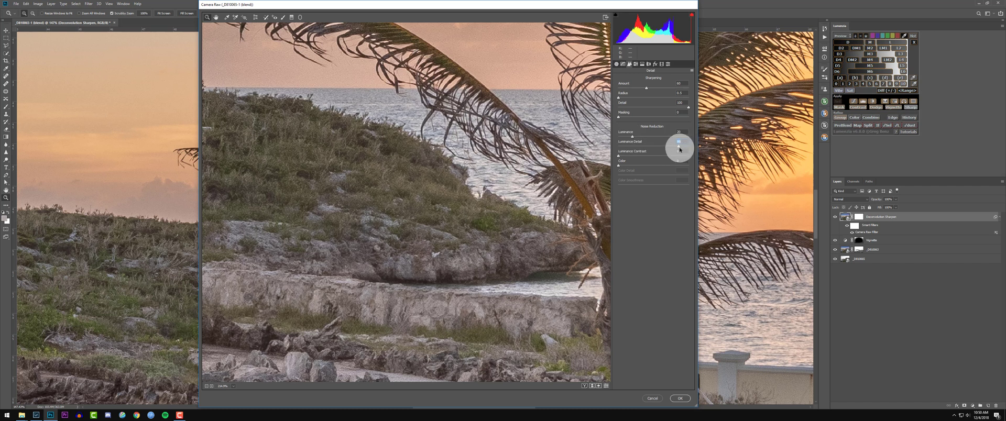
pyautogui.moveTo(632, 137); pyautogui.dragTo(639, 138)
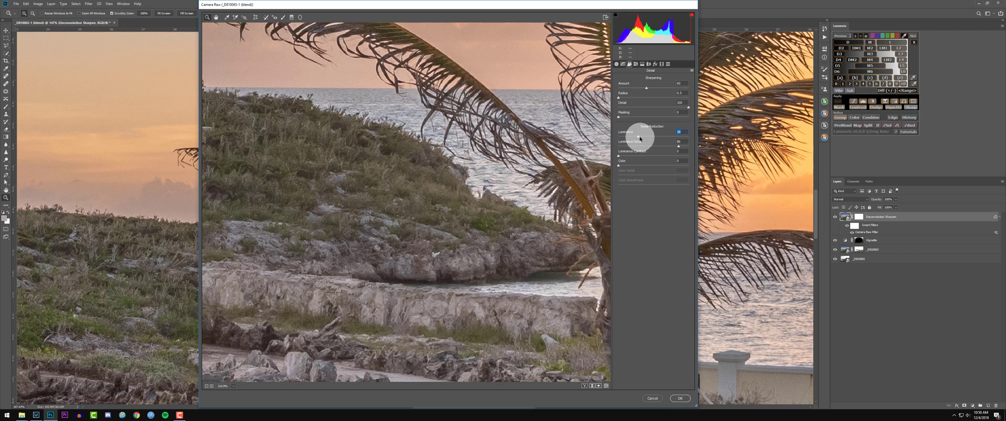
pyautogui.click(638, 157)
pyautogui.moveTo(637, 157)
pyautogui.mouseDown()
pyautogui.moveTo(647, 156)
pyautogui.moveTo(639, 161)
pyautogui.mouseUp()
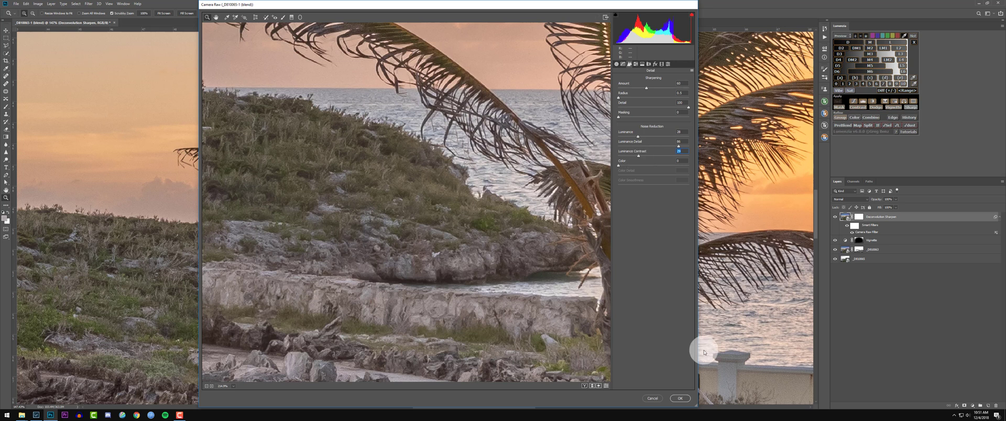
pyautogui.click(680, 399)
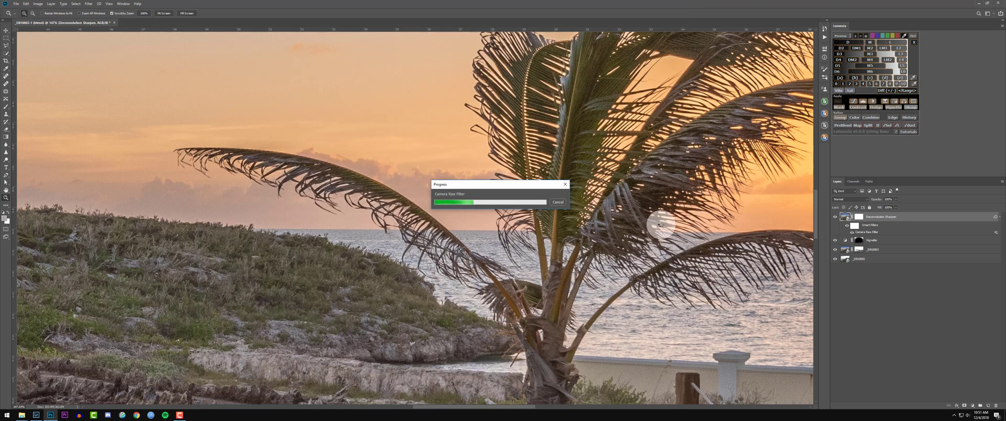